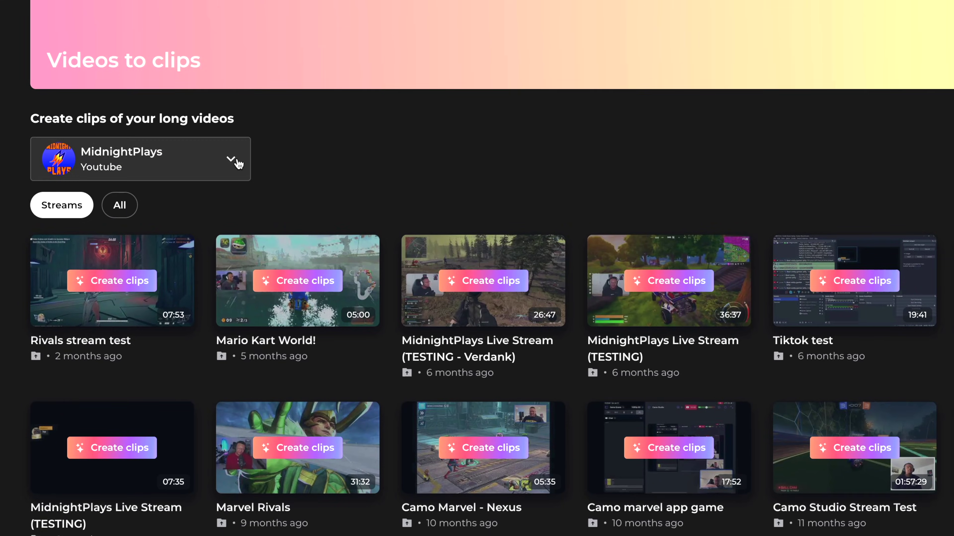
Trim the stream clip to end at 17.4 s and apply the Upper Facecam layout
left_click(226, 153)
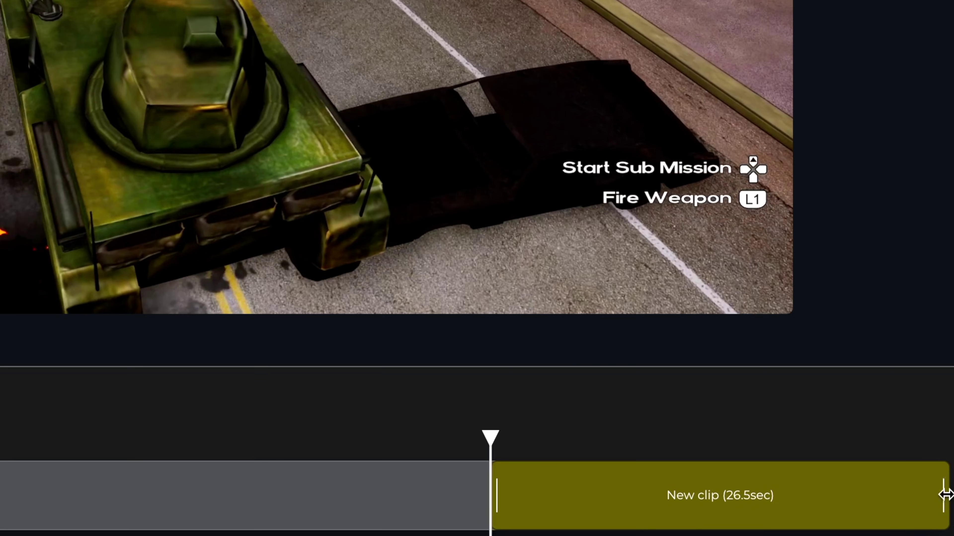
left_click_drag(947, 494, 783, 511)
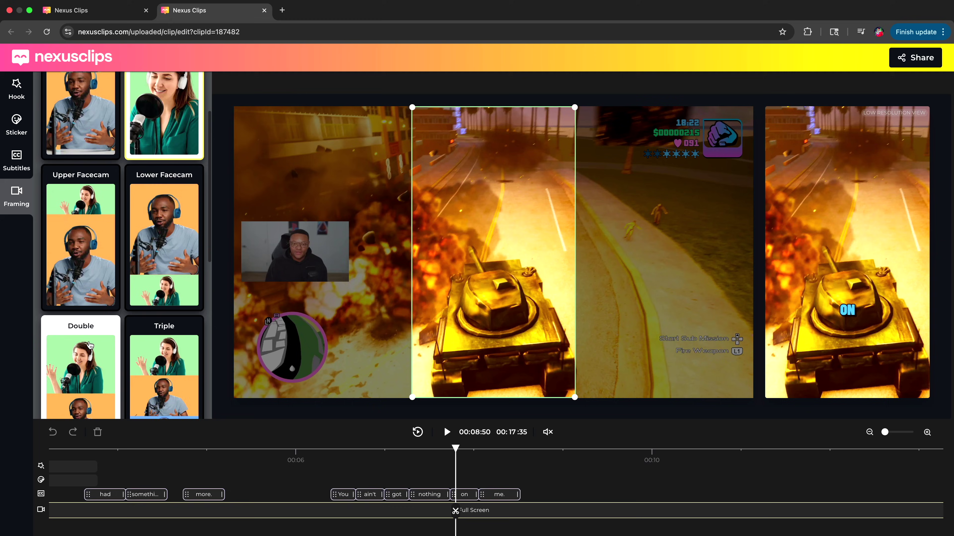
scroll(89, 345, "up", 2)
left_click(90, 345)
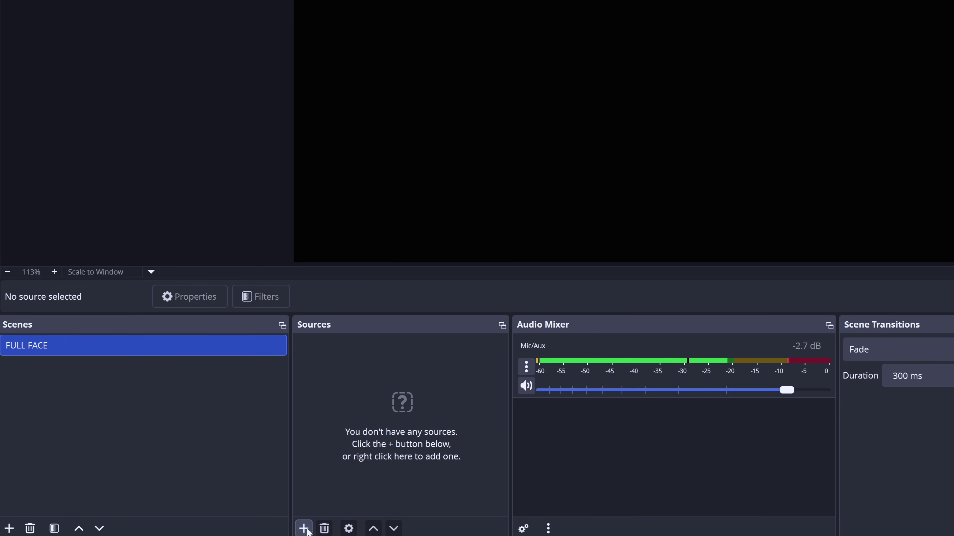
Create a Video Capture Device source named 'Webcam - EMEET' and bring up its camera device list
left_click(303, 529)
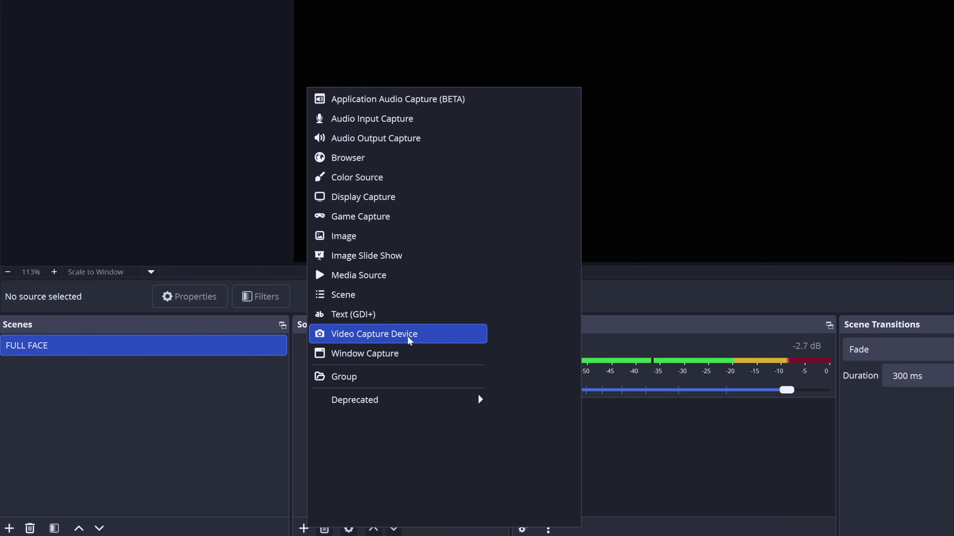
left_click(409, 338)
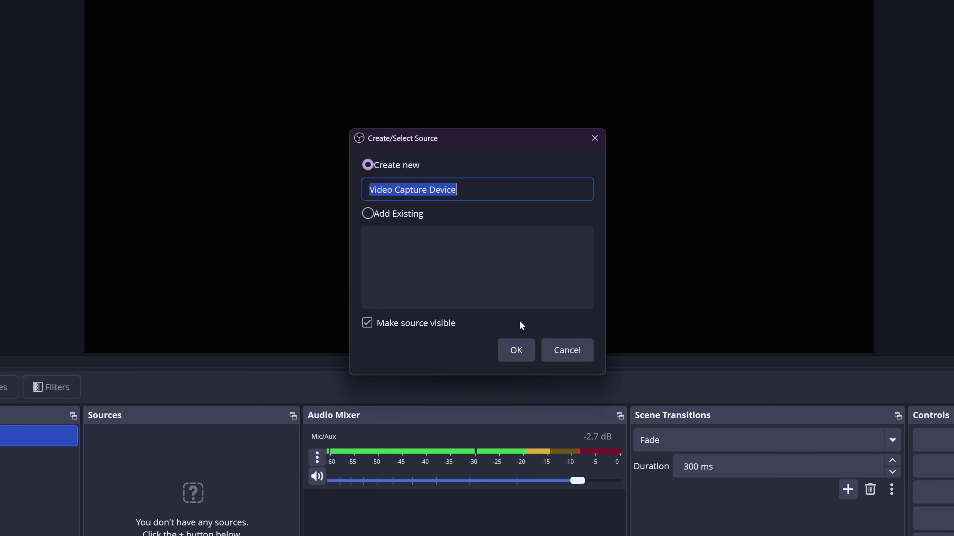
type("Webcam - EMEET")
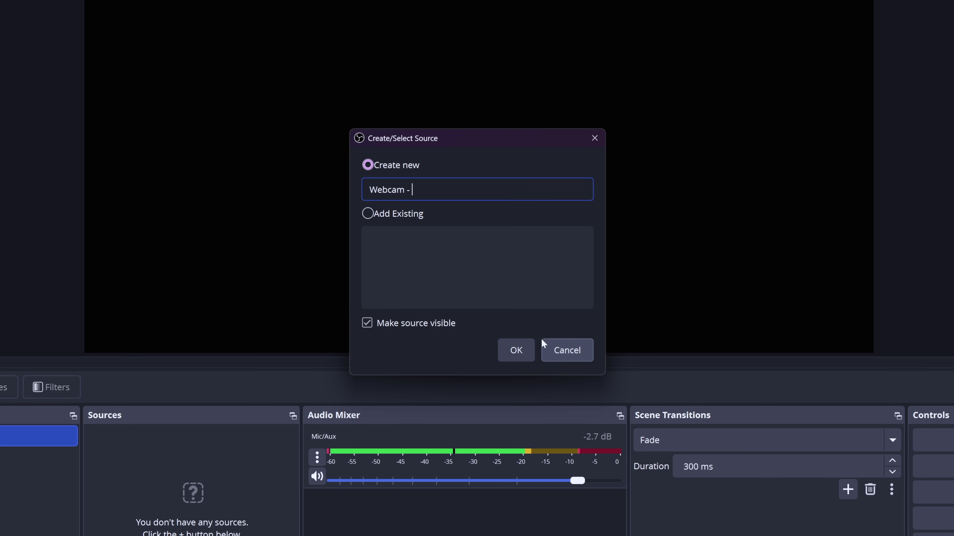
left_click(526, 356)
left_click(564, 275)
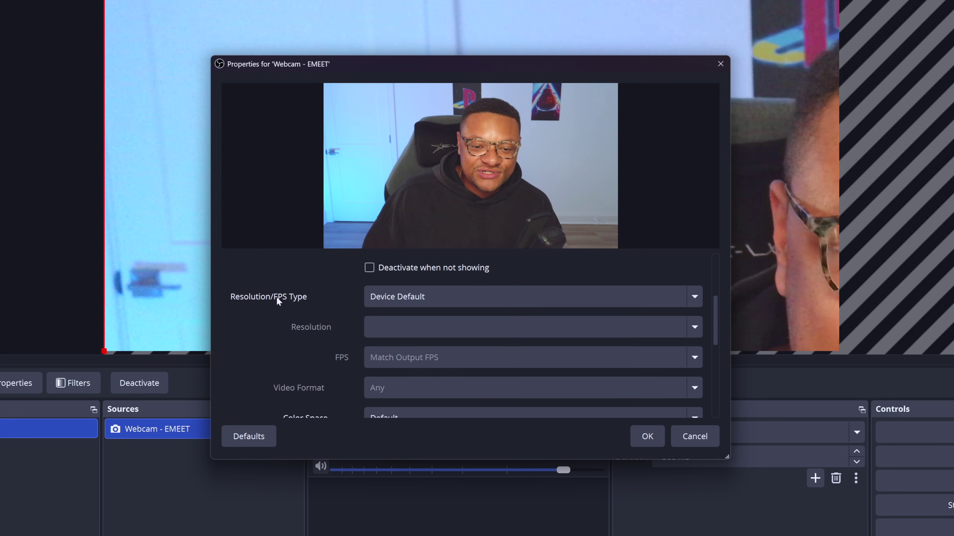
Set the webcam to a Custom resolution of 3840x2160 at Highest FPS
left_click(435, 293)
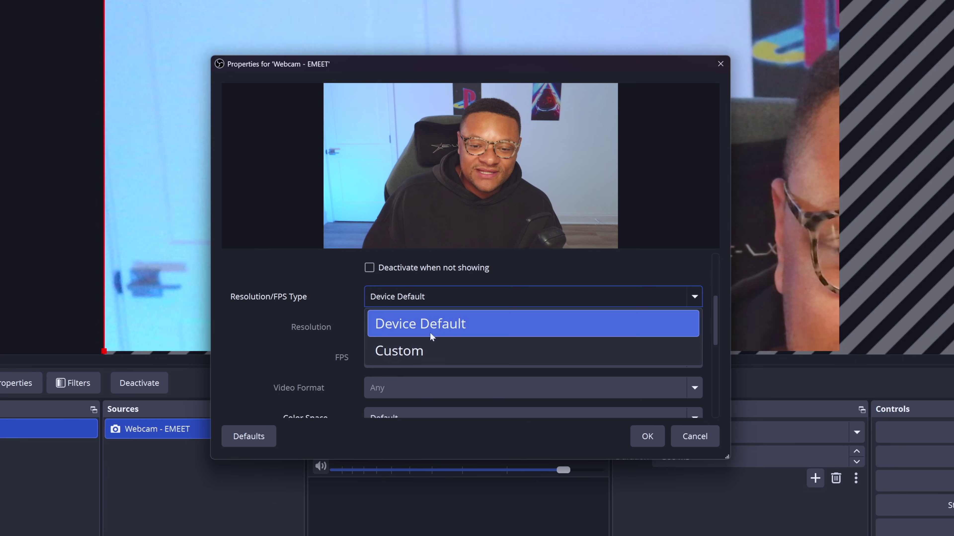
left_click(439, 350)
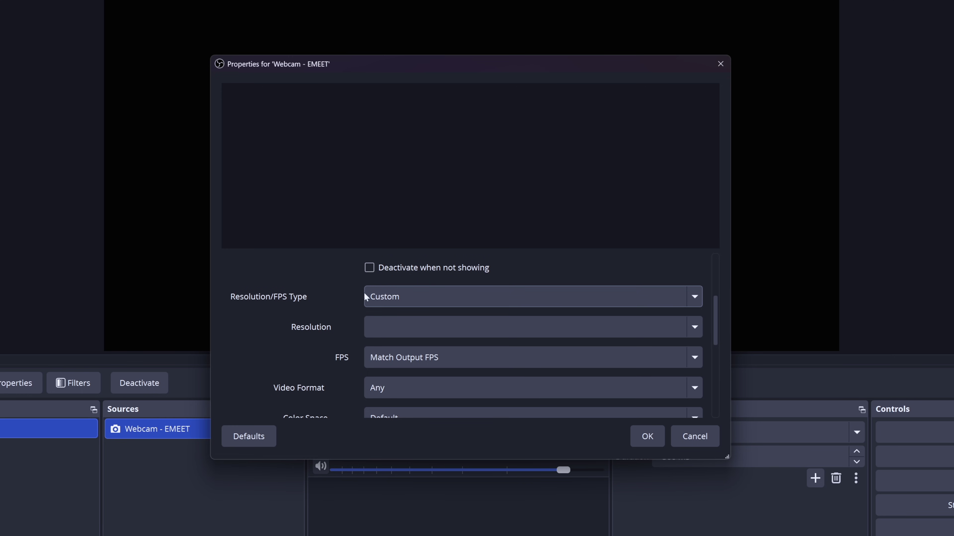
left_click(697, 325)
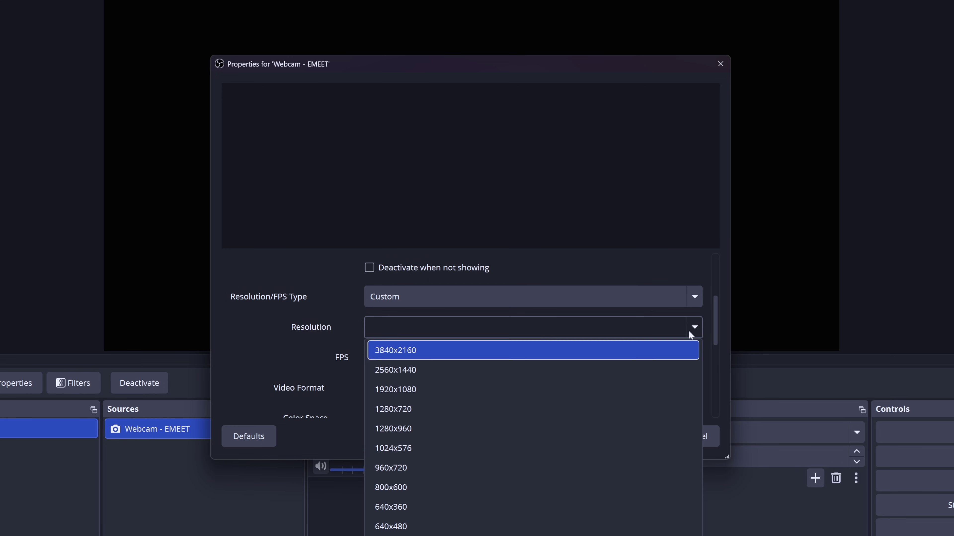
left_click(561, 357)
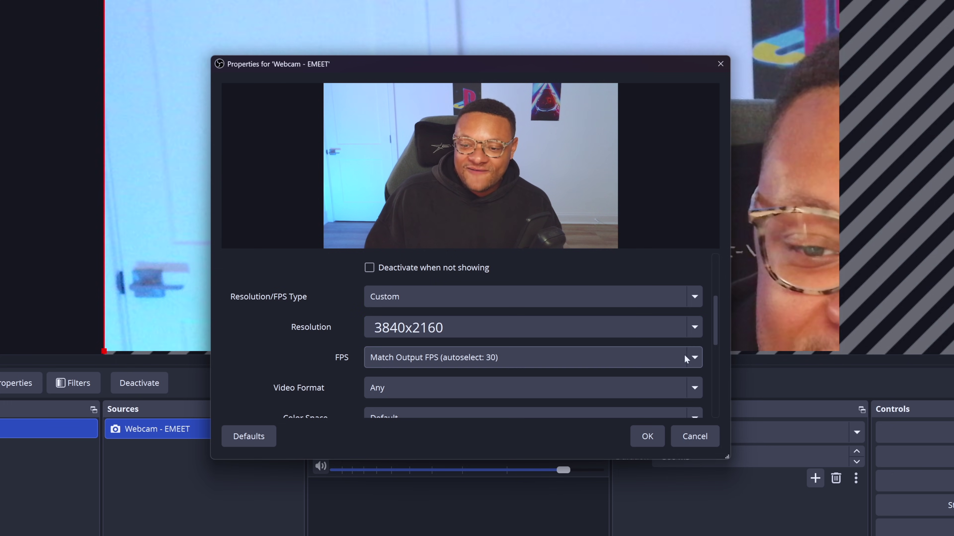
left_click(694, 357)
left_click(528, 409)
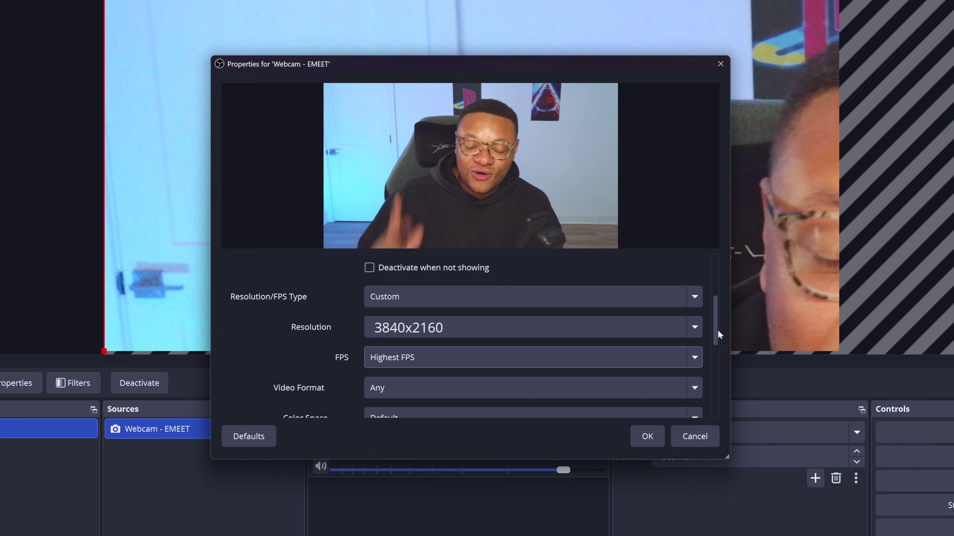
Keep video format at Any and set color space Rec. 709 with Full color range
scroll(717, 330, "down", 3)
left_click(408, 291)
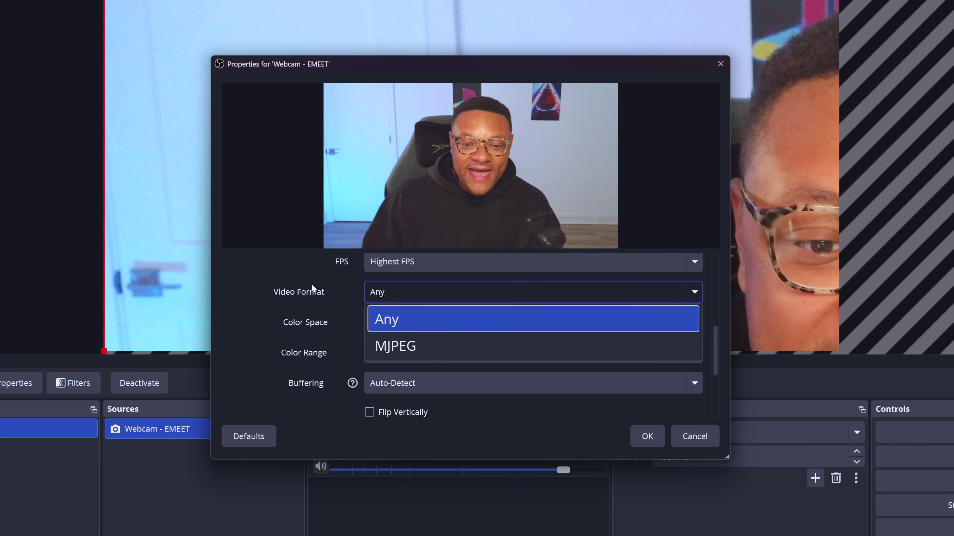
left_click(305, 274)
left_click(427, 320)
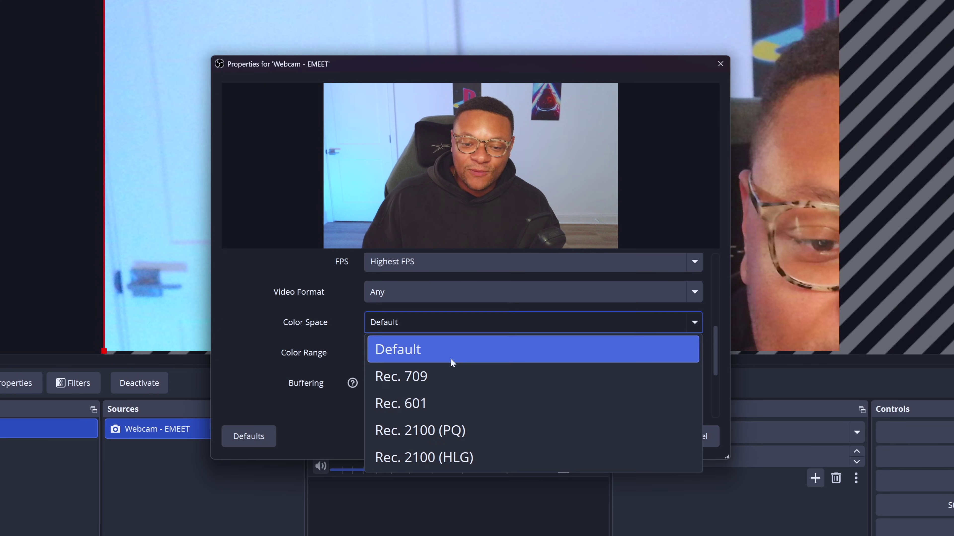
left_click(445, 377)
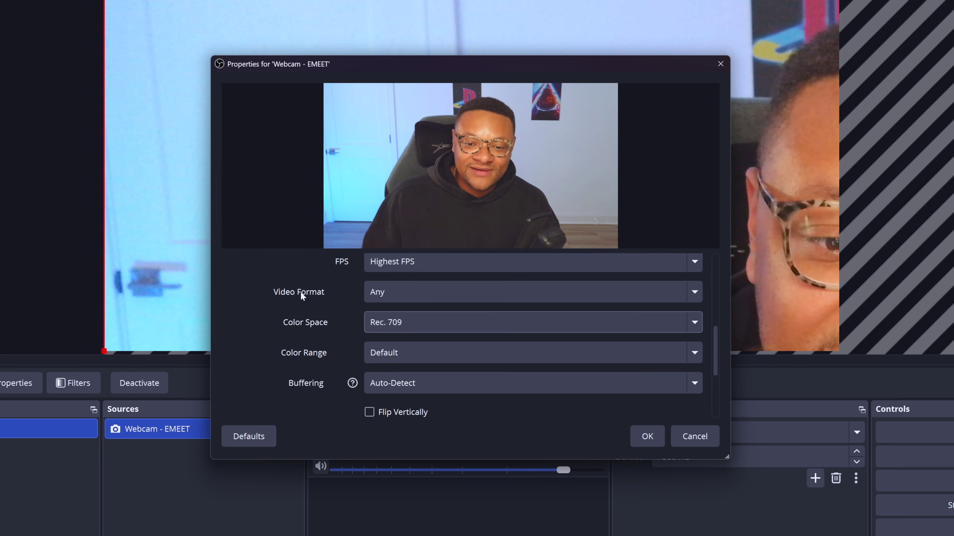
left_click(661, 352)
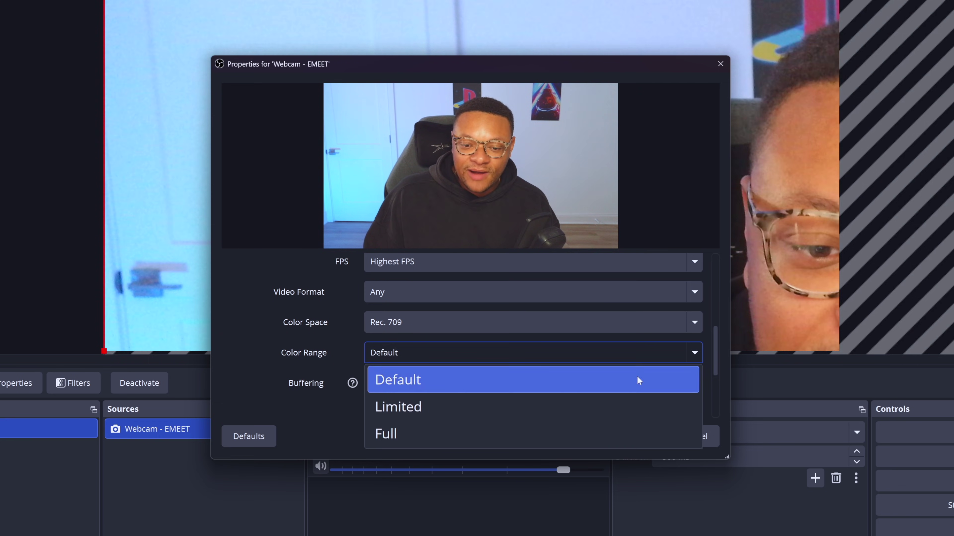
left_click(574, 437)
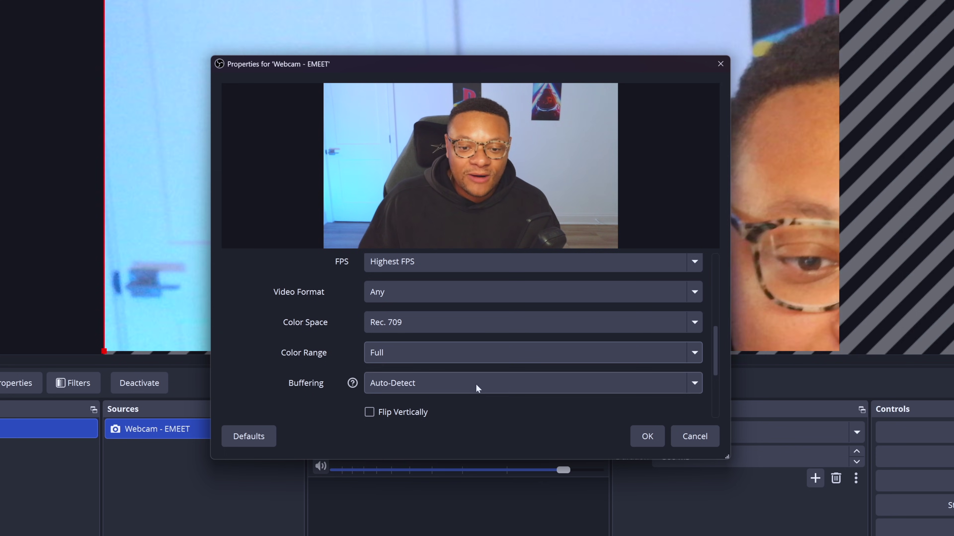
scroll(306, 345, "down", 3)
scroll(306, 344, "up", 2)
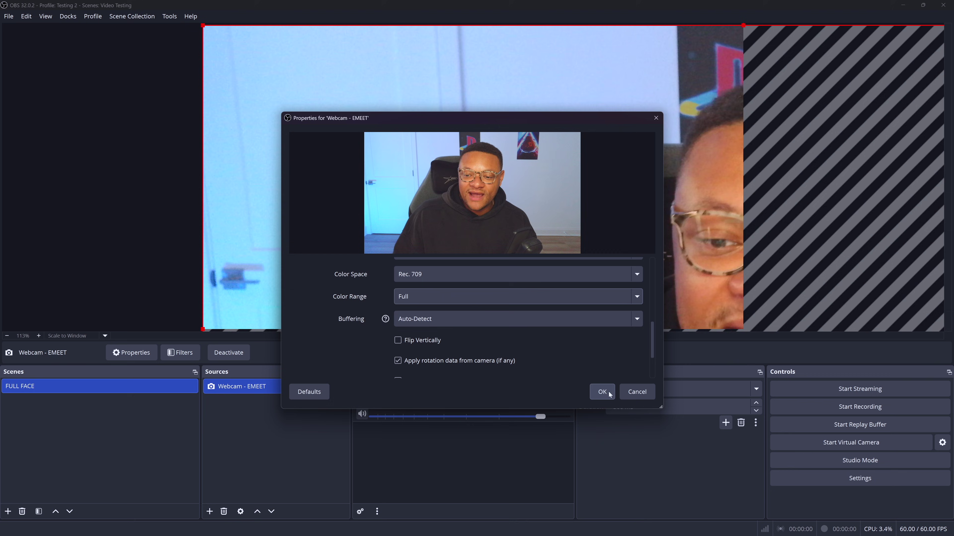
Apply the webcam properties and use Transform > Fit to screen on the Webcam - EMEET feed
left_click(608, 393)
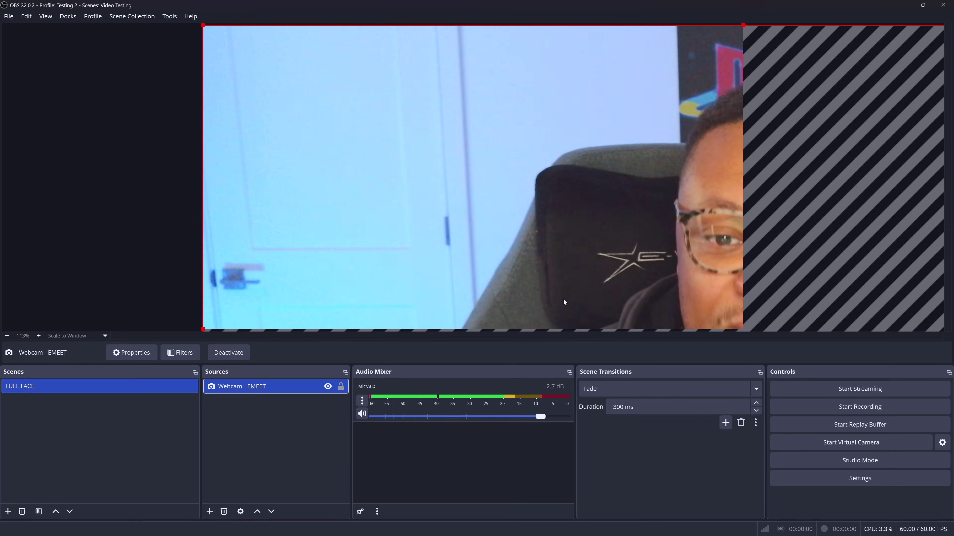
right_click(510, 213)
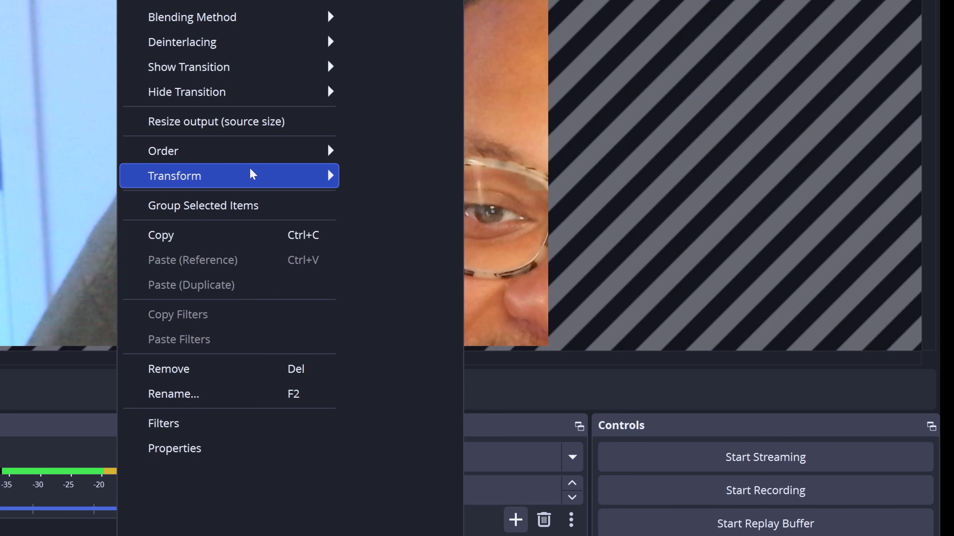
mouse_move(583, 237)
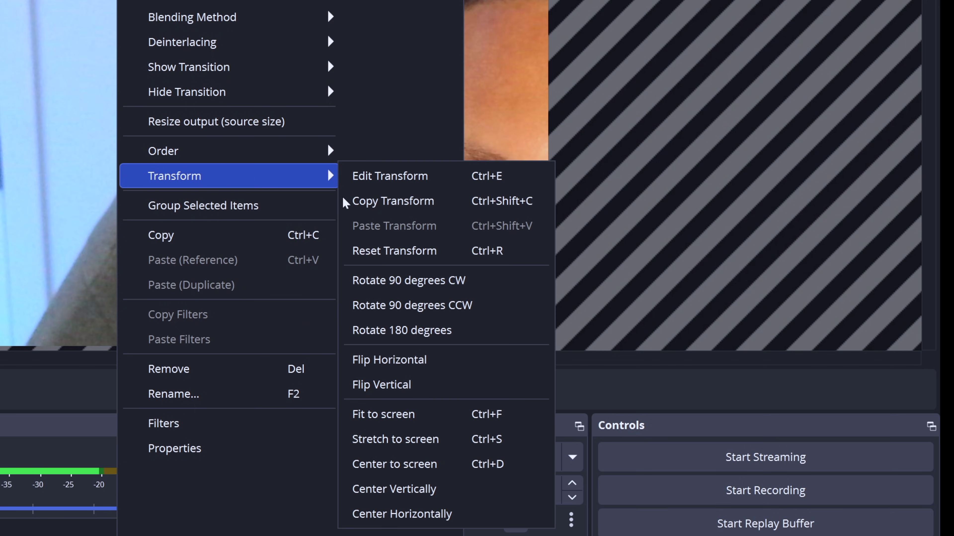
left_click(420, 416)
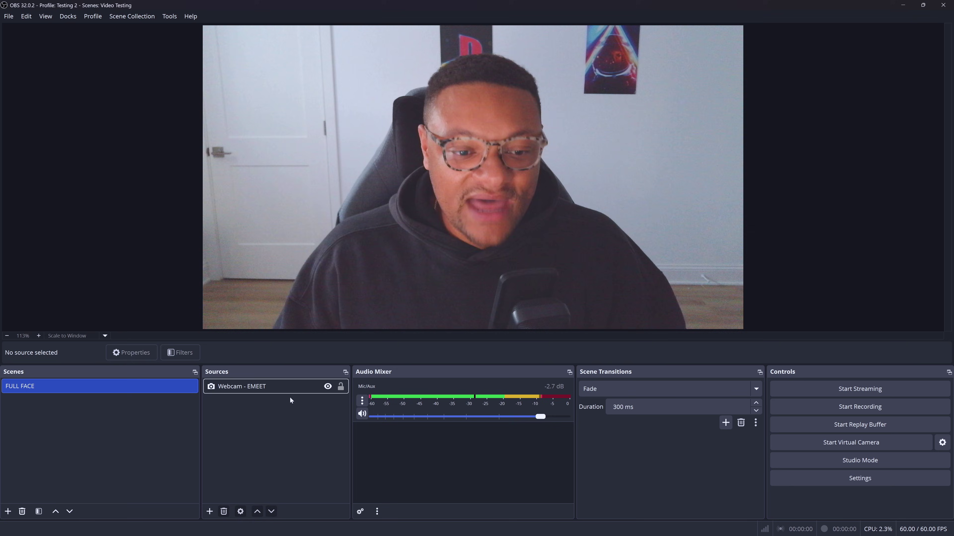
Open the Webcam - EMEET filters and add a Color Correction effect filter
left_click(293, 386)
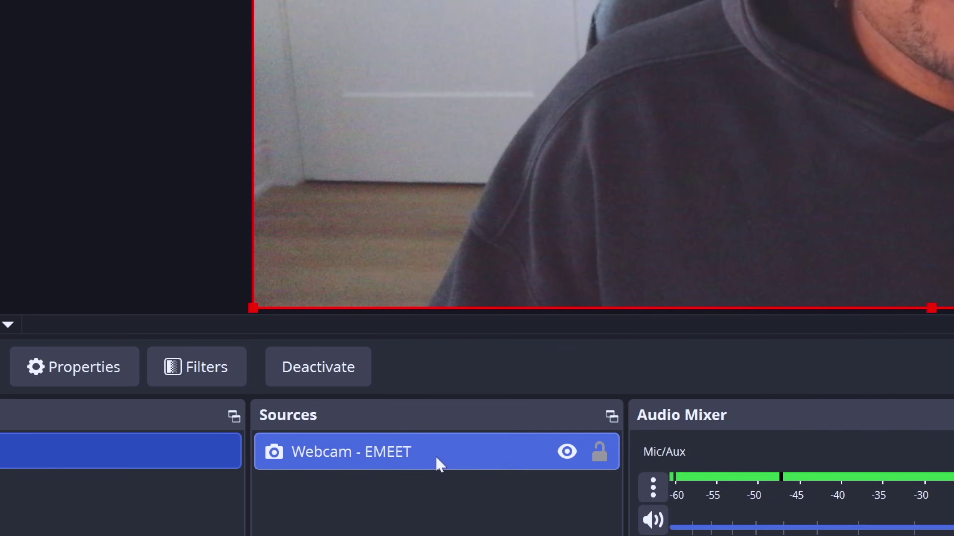
right_click(276, 389)
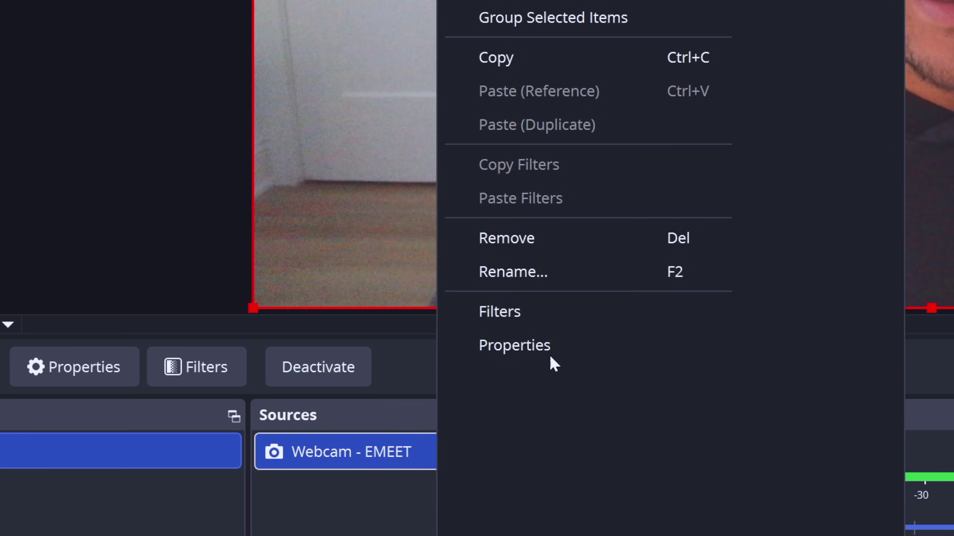
left_click(551, 323)
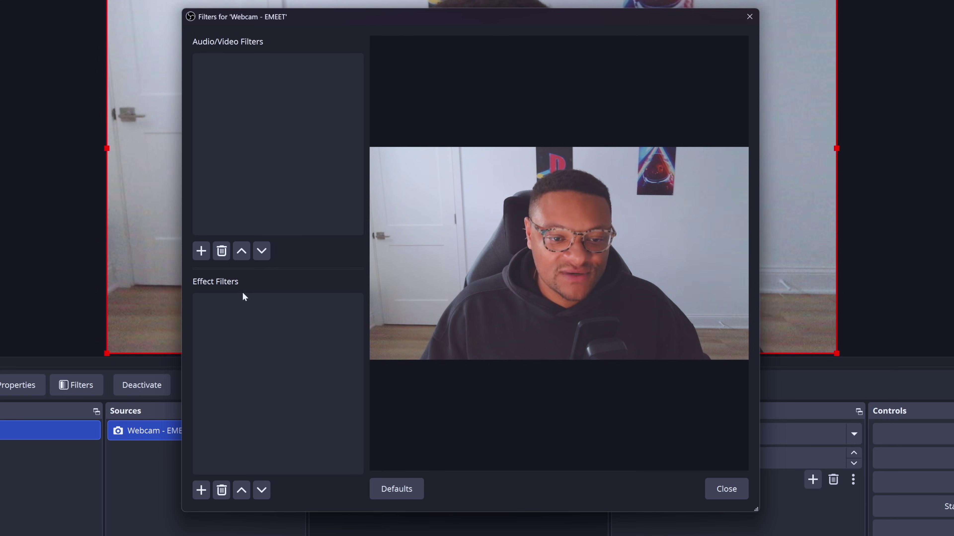
left_click(205, 496)
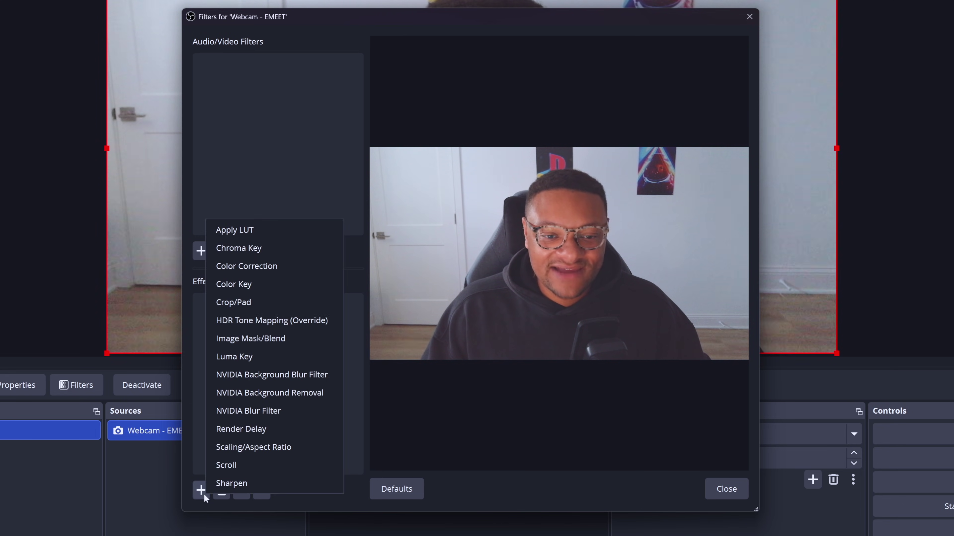
left_click(303, 269)
left_click(435, 279)
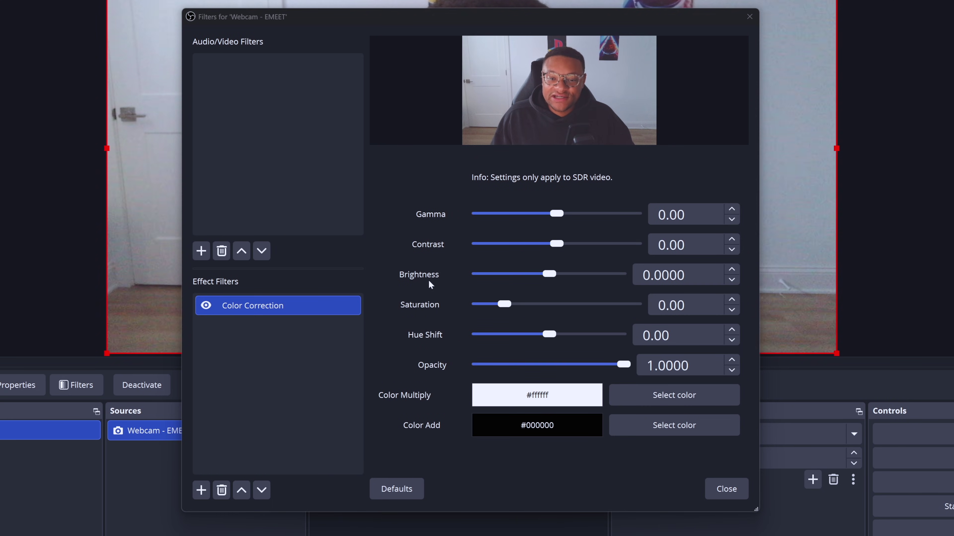
Nudge brightness and contrast, shift hue to -0.70, then disable Color Correction to compare
left_click_drag(553, 275, 555, 279)
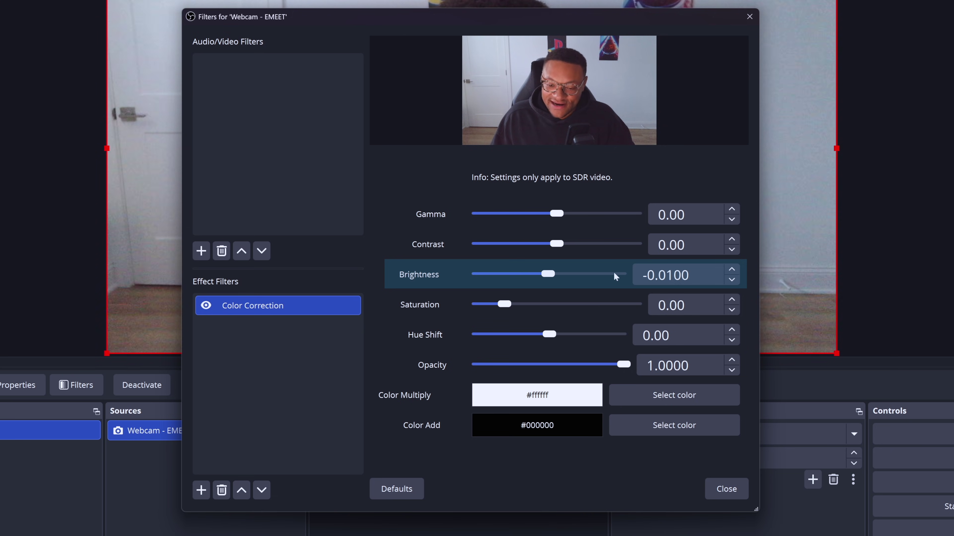
left_click_drag(556, 244, 557, 246)
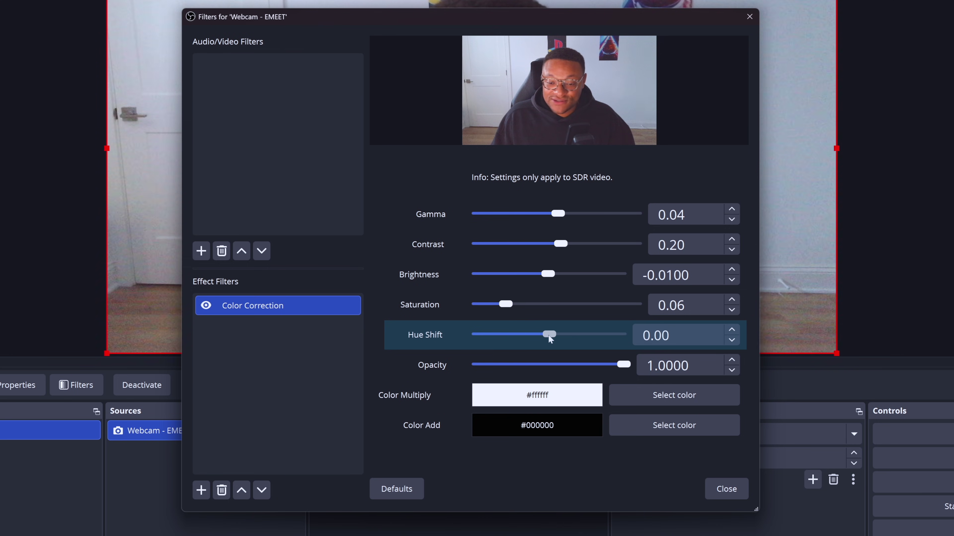
left_click_drag(548, 335, 547, 335)
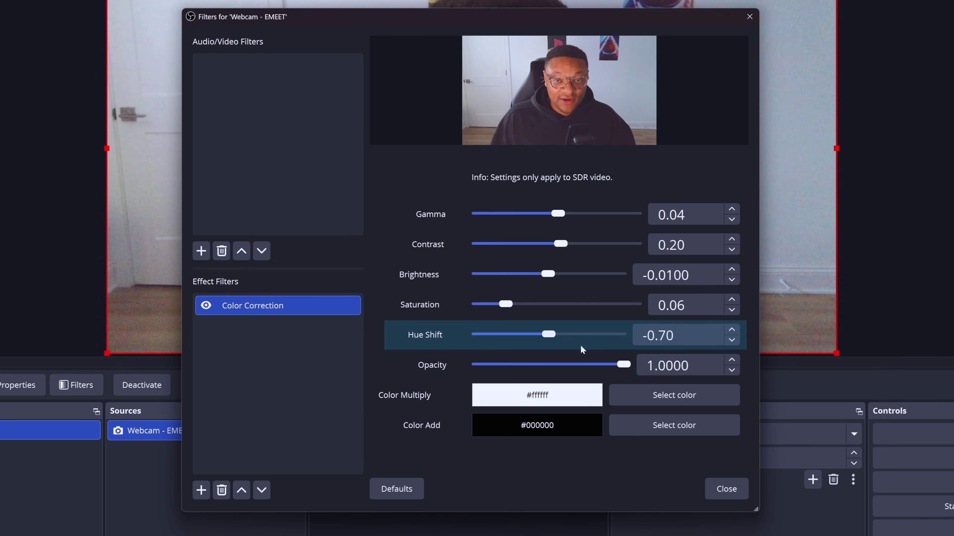
left_click(207, 306)
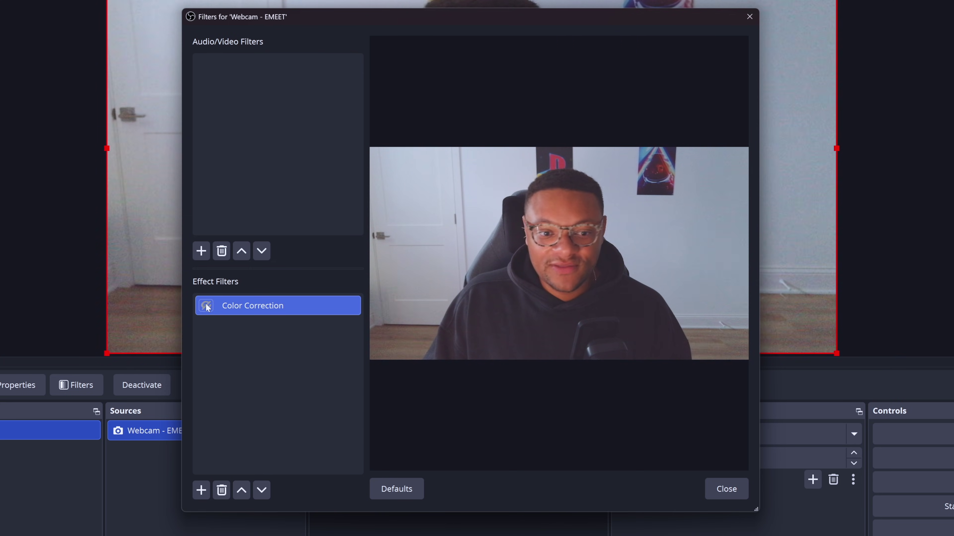
Re-enable Color Correction and choose NVIDIA Background Blur Filter from the effect filters
left_click(206, 306)
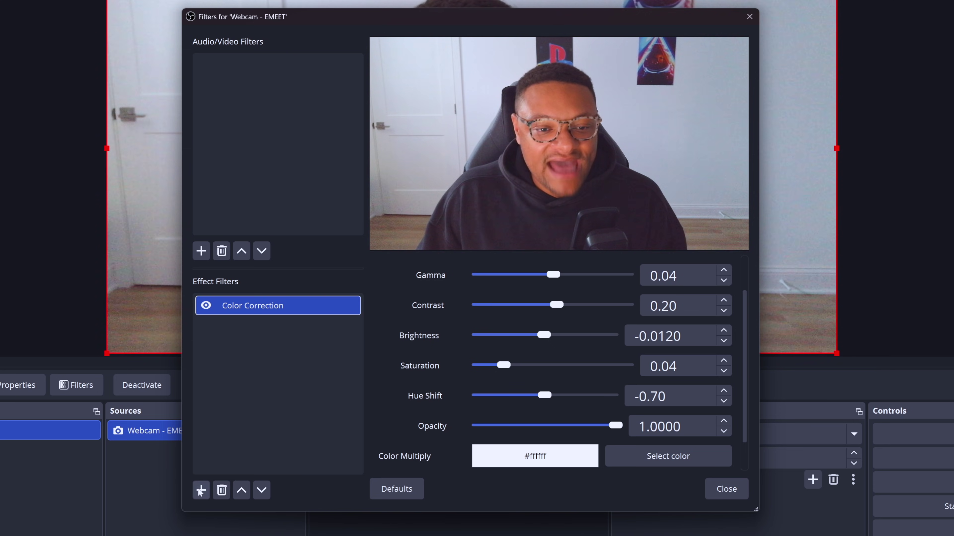
left_click(201, 490)
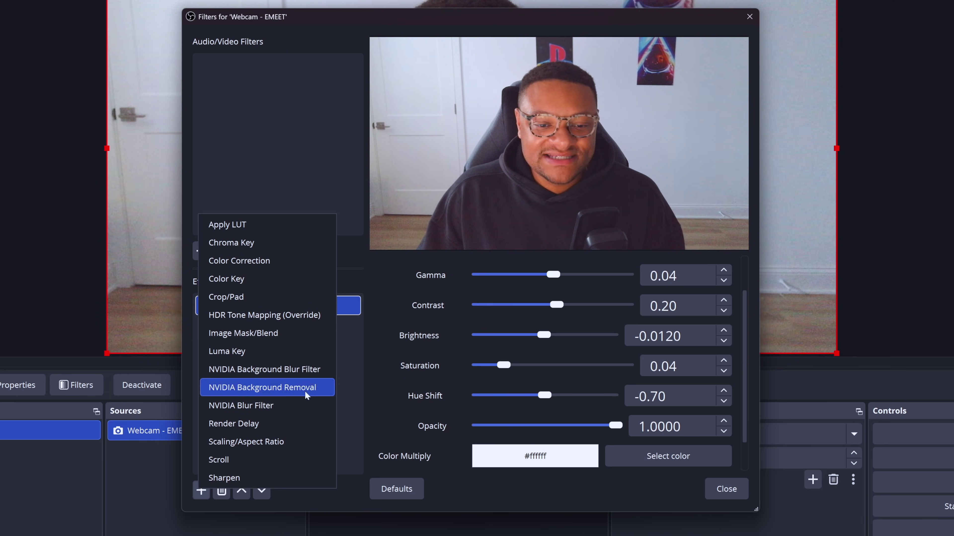
left_click(310, 369)
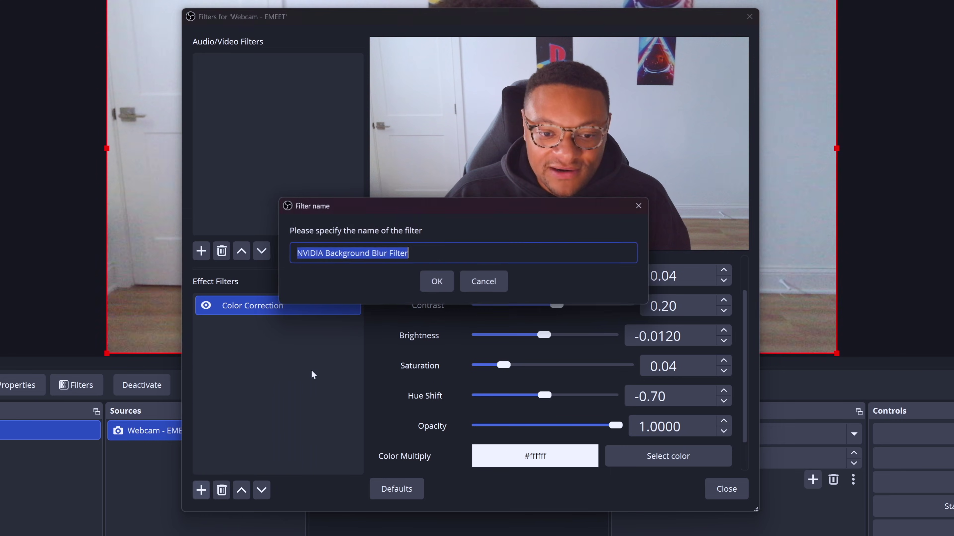
Confirm the NVIDIA Background Blur Filter, lower Blur Intensity to 0.10, and close the filters window
left_click(432, 282)
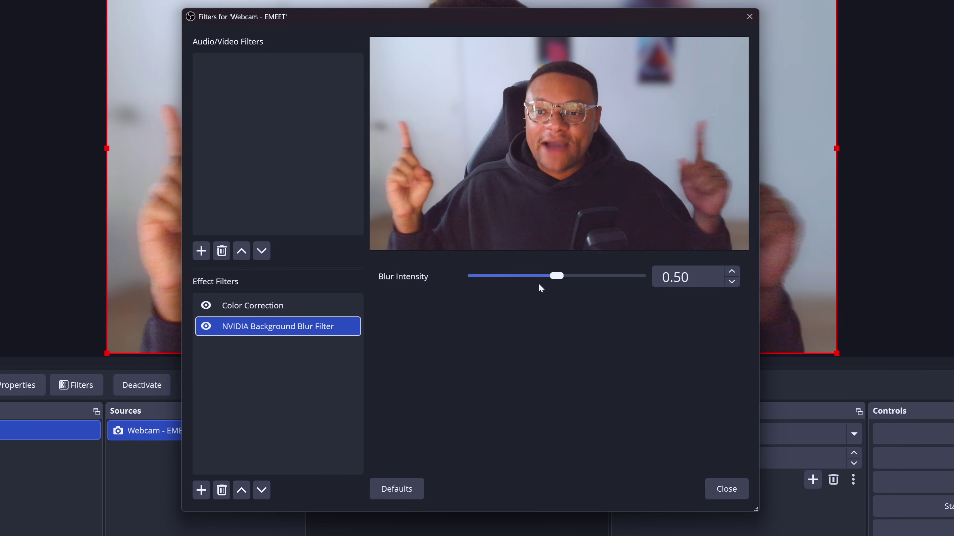
left_click_drag(556, 276, 493, 280)
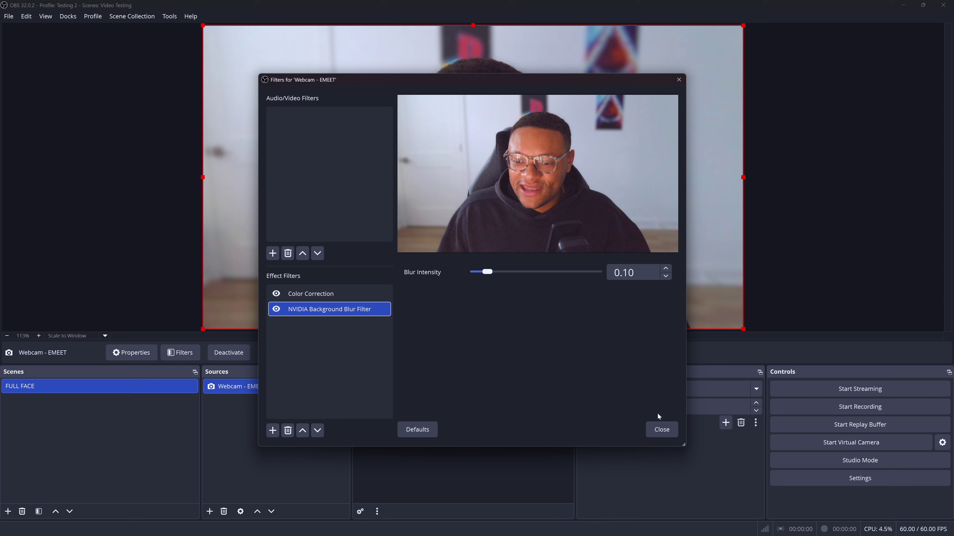
left_click(660, 430)
left_click(834, 274)
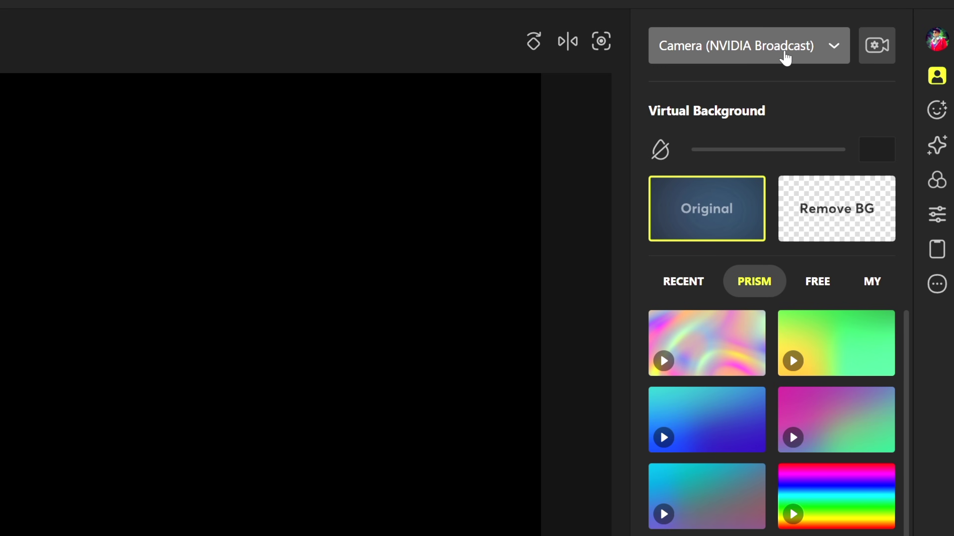
Select EMEET SmartCam C950 4K as the PRISM Lens camera input
left_click(834, 55)
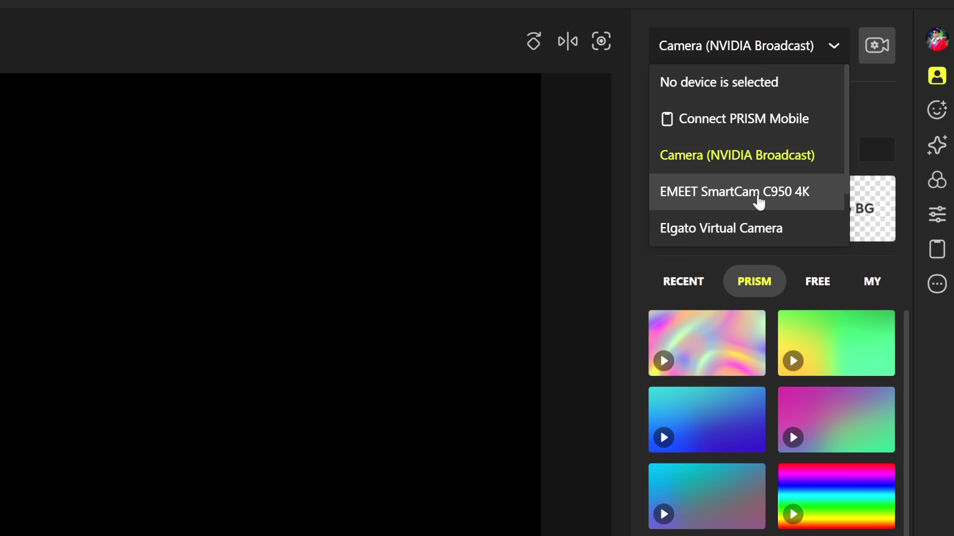
left_click(784, 203)
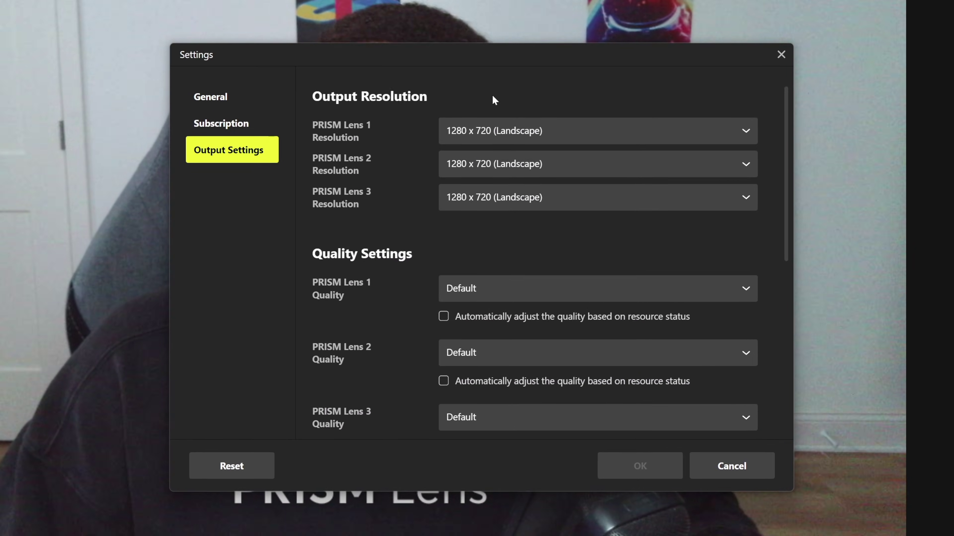
Choose 1920 x 1080 (Landscape) as the PRISM Lens 1 output resolution and confirm
left_click(652, 136)
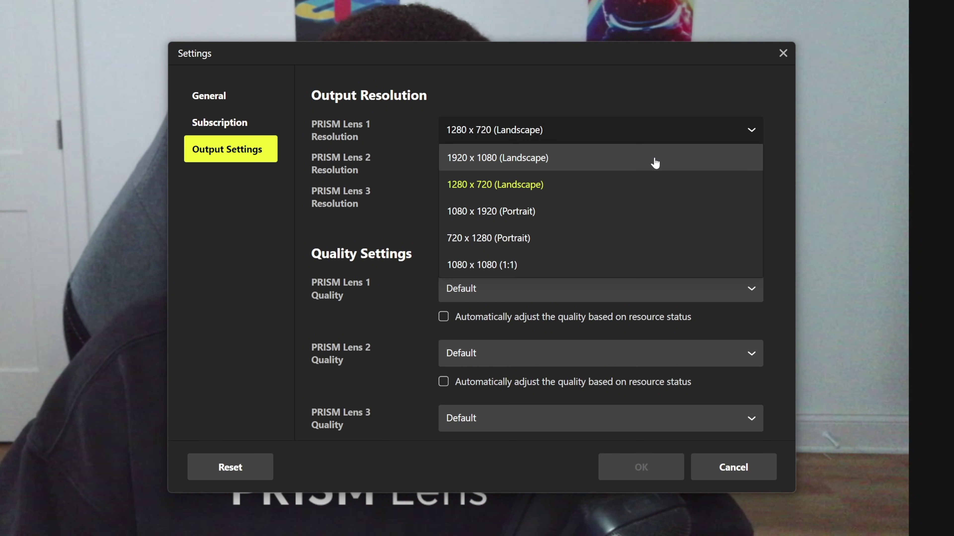
left_click(630, 157)
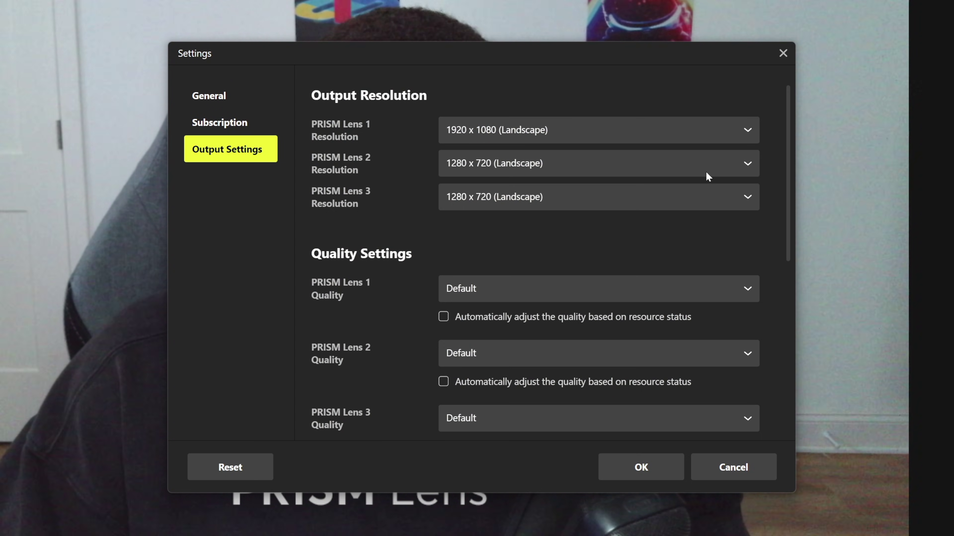
left_click(663, 470)
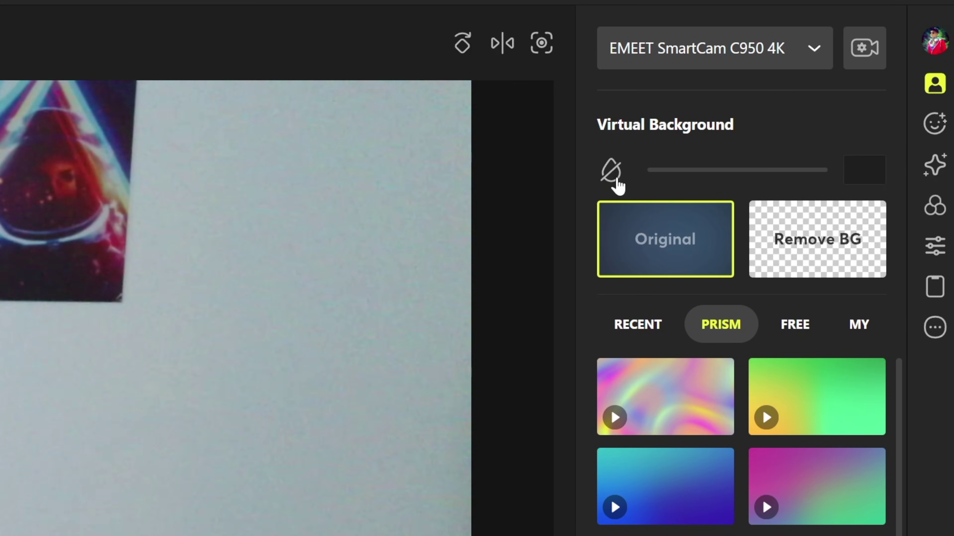
Turn on PRISM Lens background blur and lower its strength from 80 to about 10
left_click(611, 172)
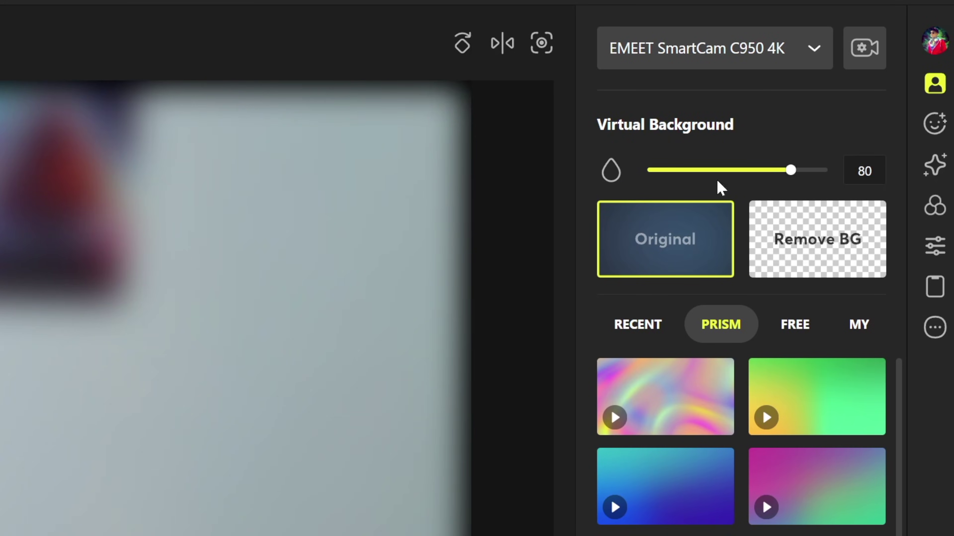
left_click_drag(884, 85, 844, 85)
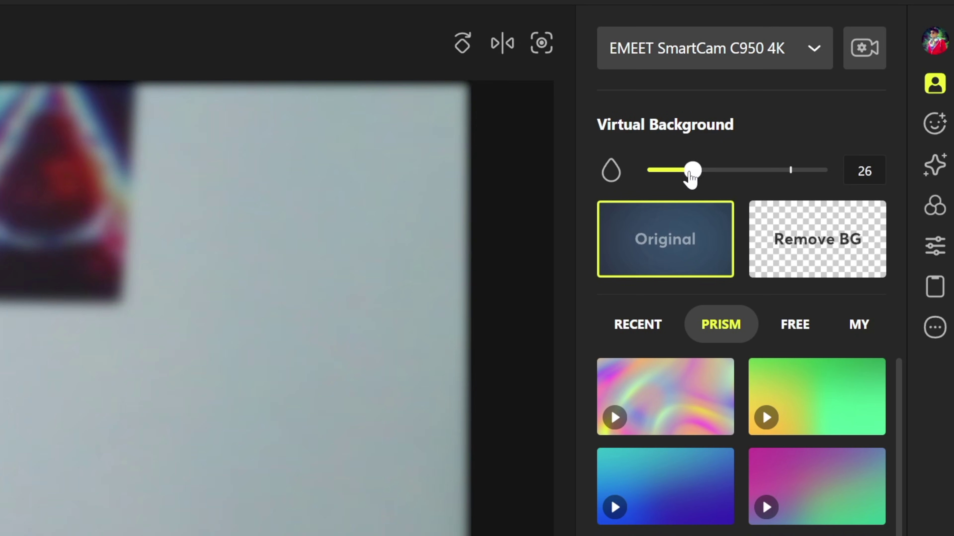
mouse_move(690, 174)
left_mouse_down()
mouse_move(677, 173)
mouse_move(705, 175)
left_mouse_up()
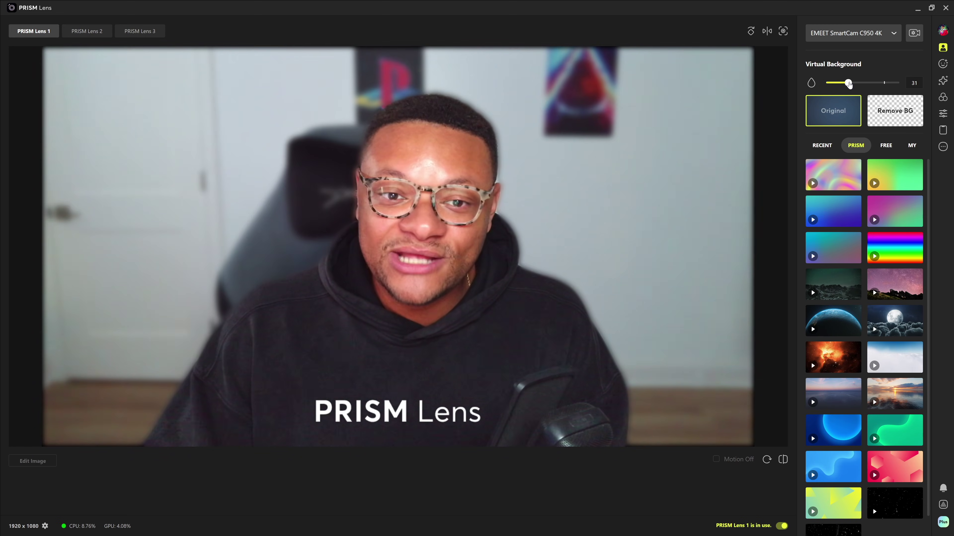
left_click_drag(850, 84, 832, 86)
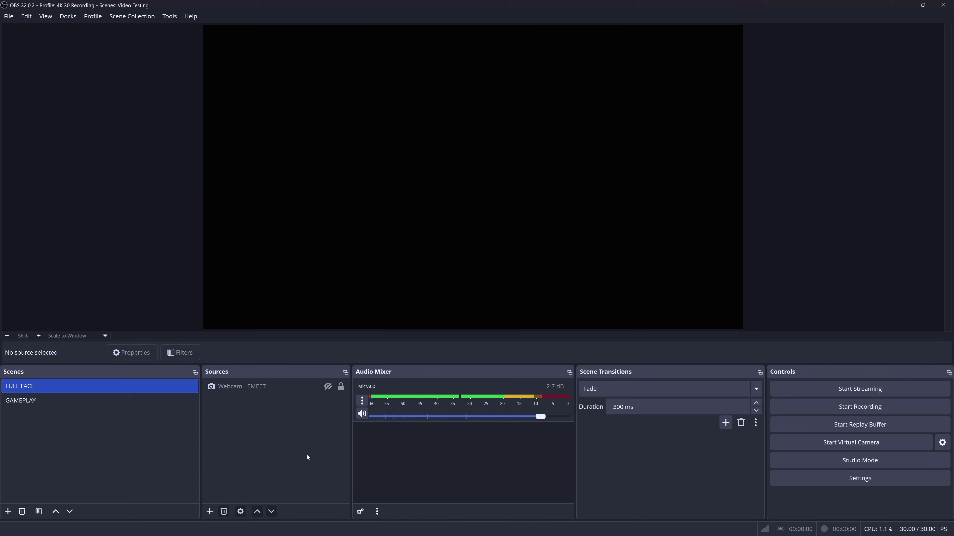
Add a Video Capture Device source named 'Prism Lens' using the PRISM Lens 1 device
left_click(211, 512)
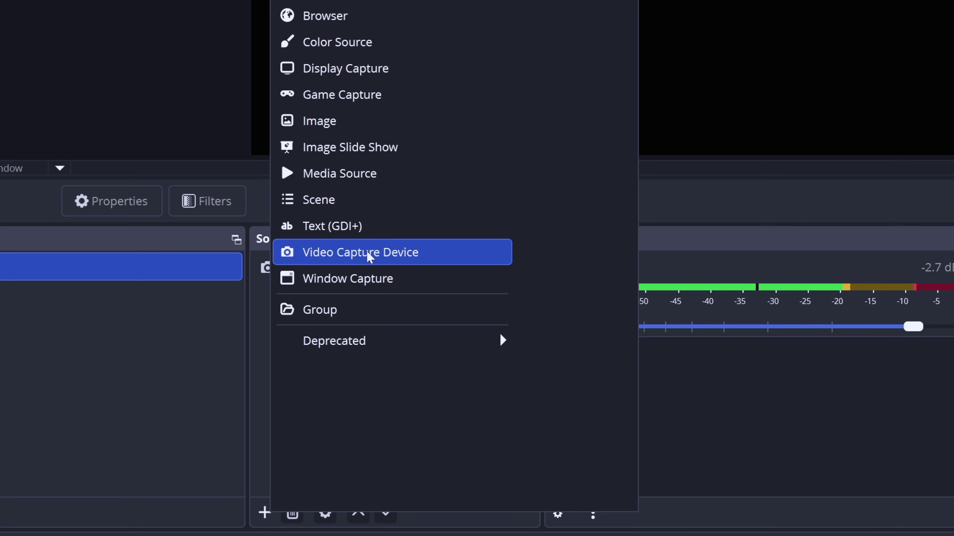
left_click(370, 257)
type("Prism Le")
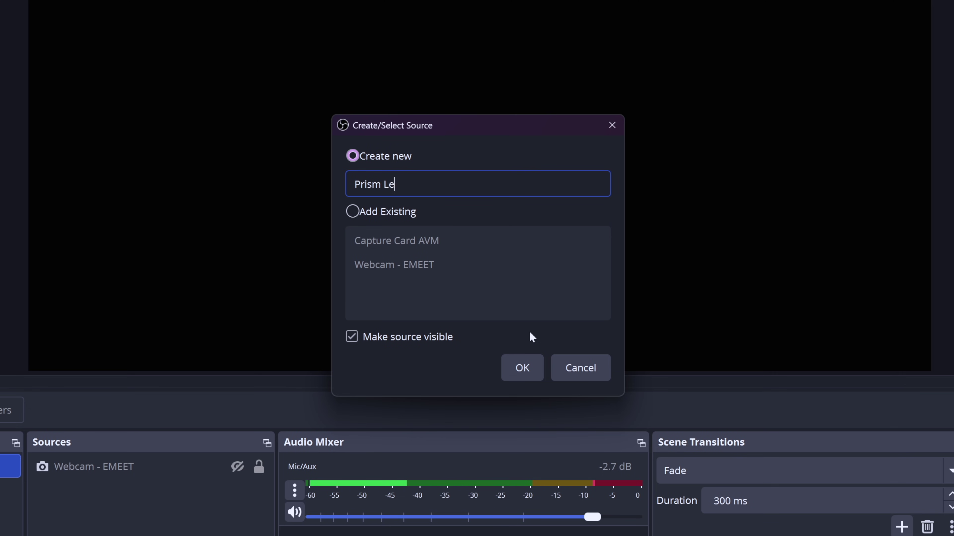
type("ns")
left_click(522, 368)
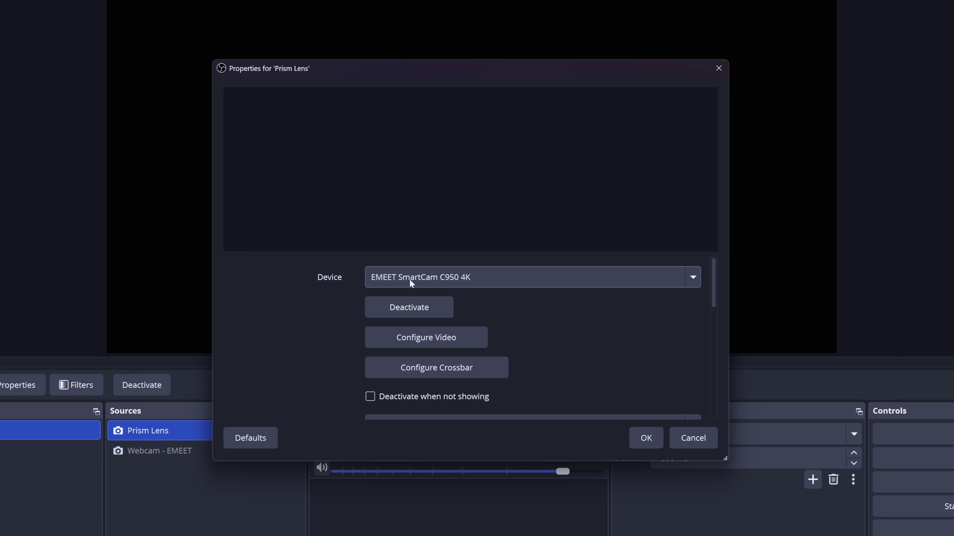
left_click(411, 282)
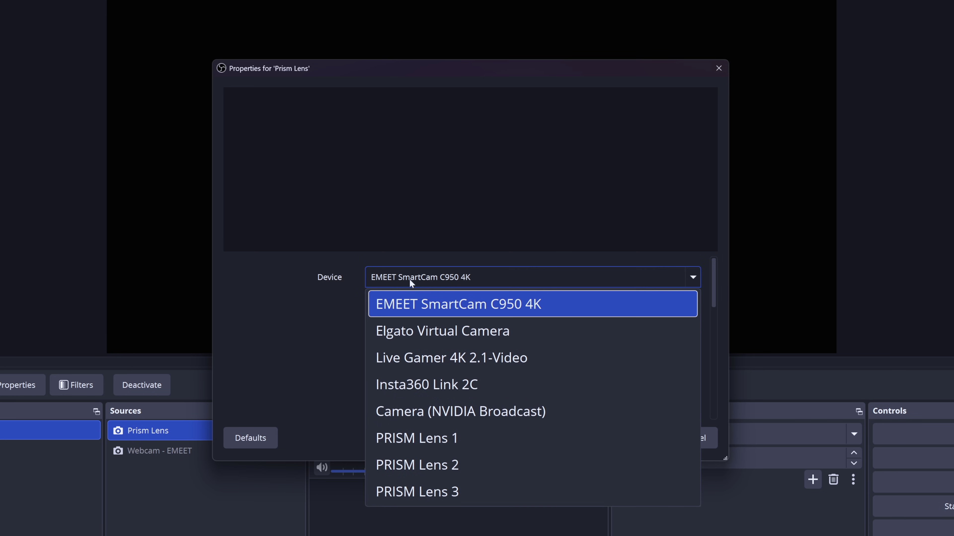
left_click(528, 441)
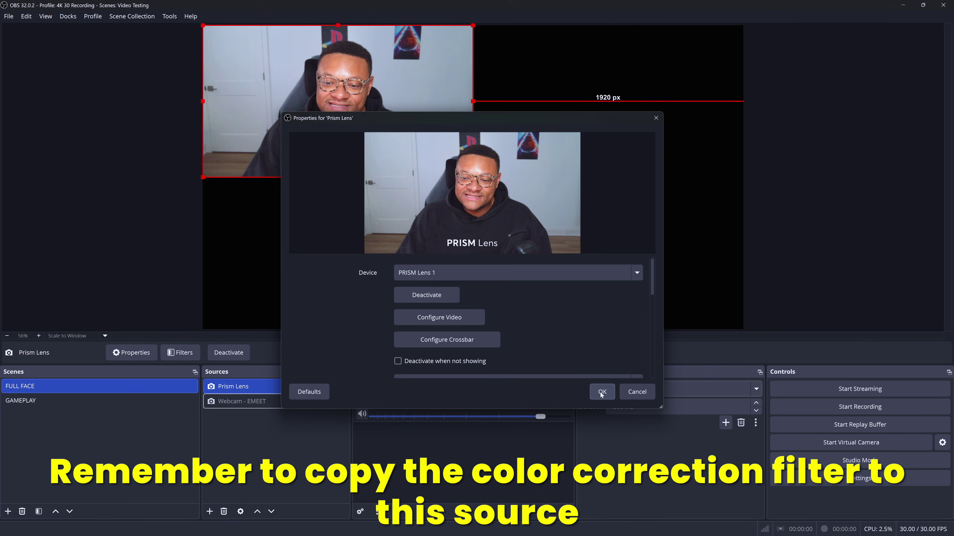
Confirm the Prism Lens source, Alt-crop the bottom of its image, and scale it to fill the canvas
left_click(646, 438)
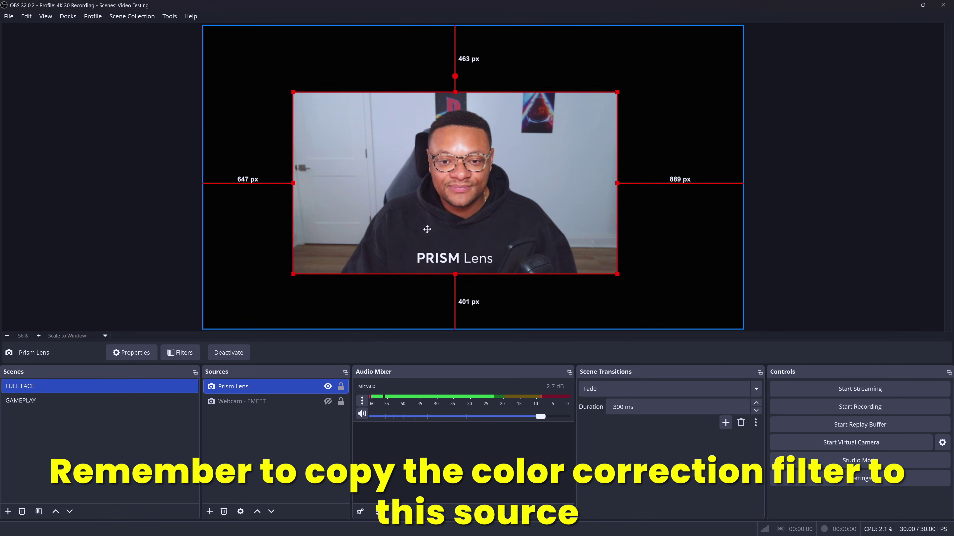
left_click_drag(427, 230, 424, 233)
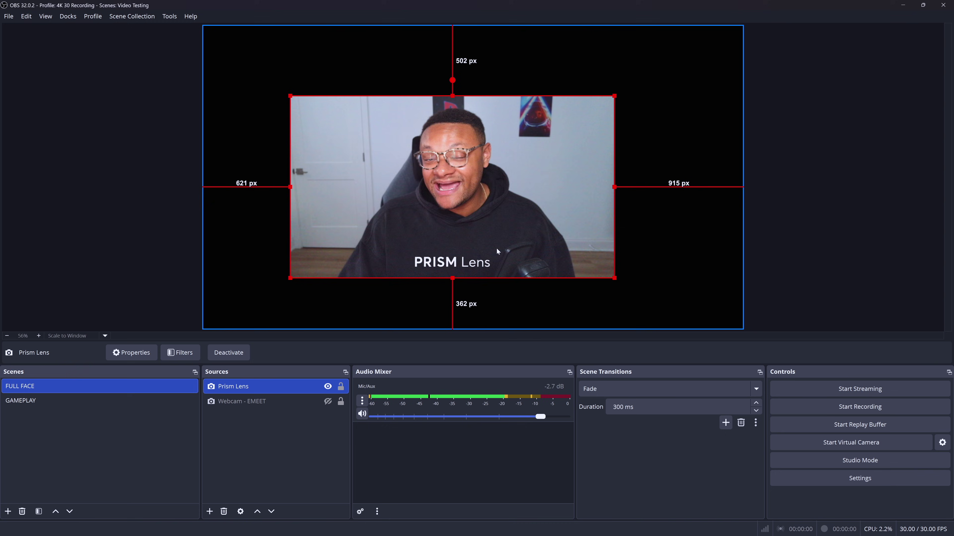
key("alt")
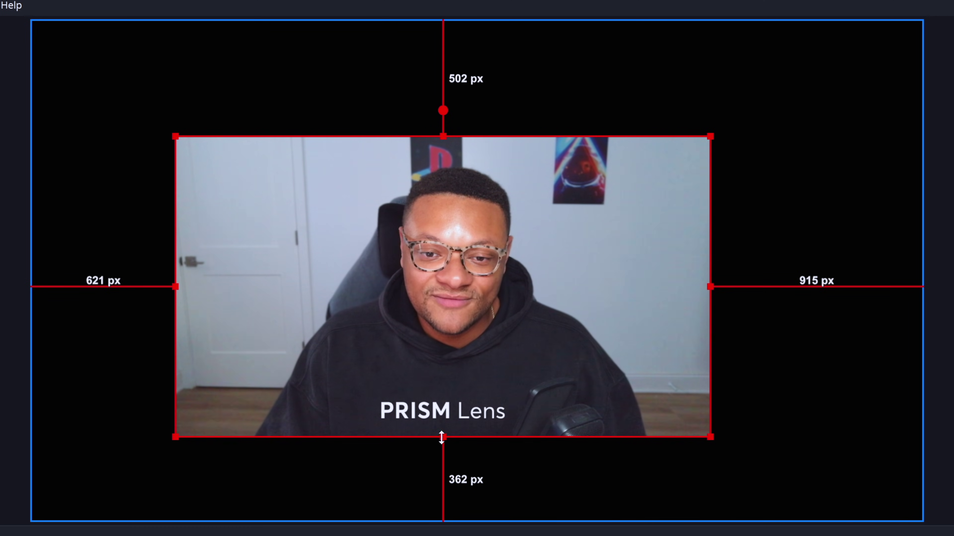
left_click_drag(451, 278, 455, 260)
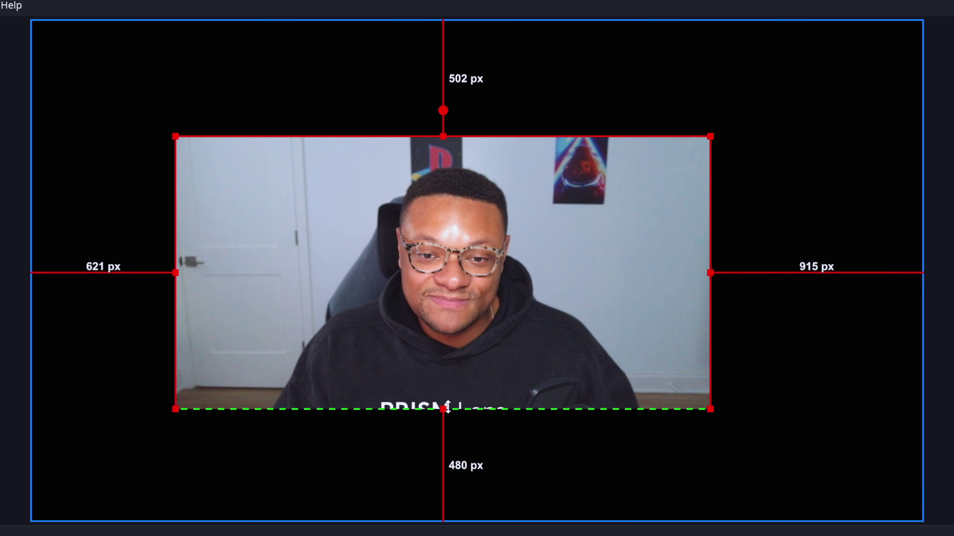
left_click_drag(447, 407, 447, 394)
left_click_drag(710, 394, 918, 497)
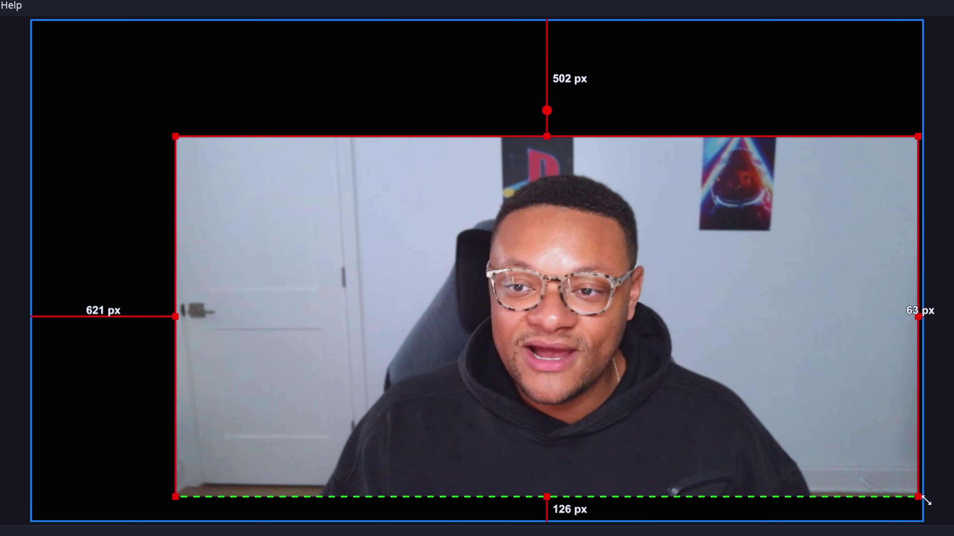
left_click_drag(852, 458, 698, 347)
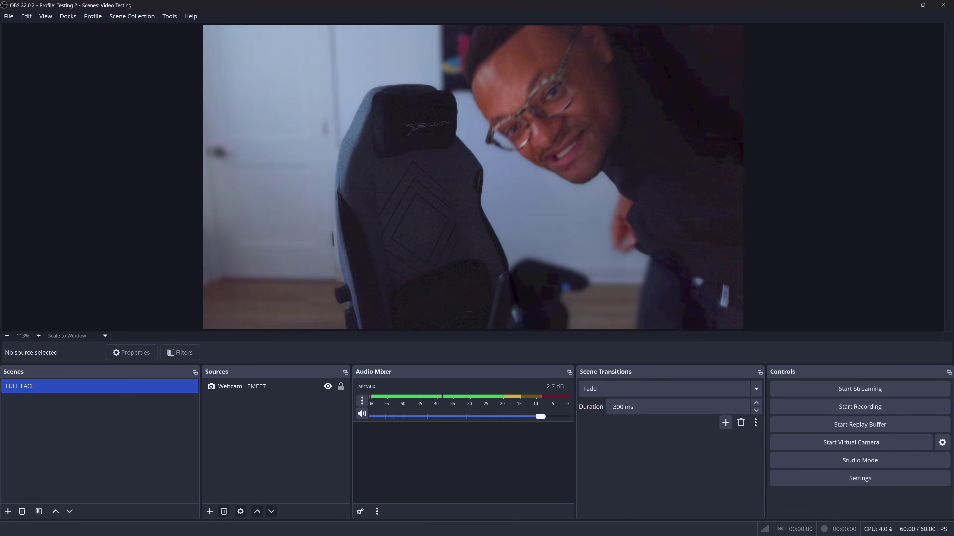
left_click(263, 386)
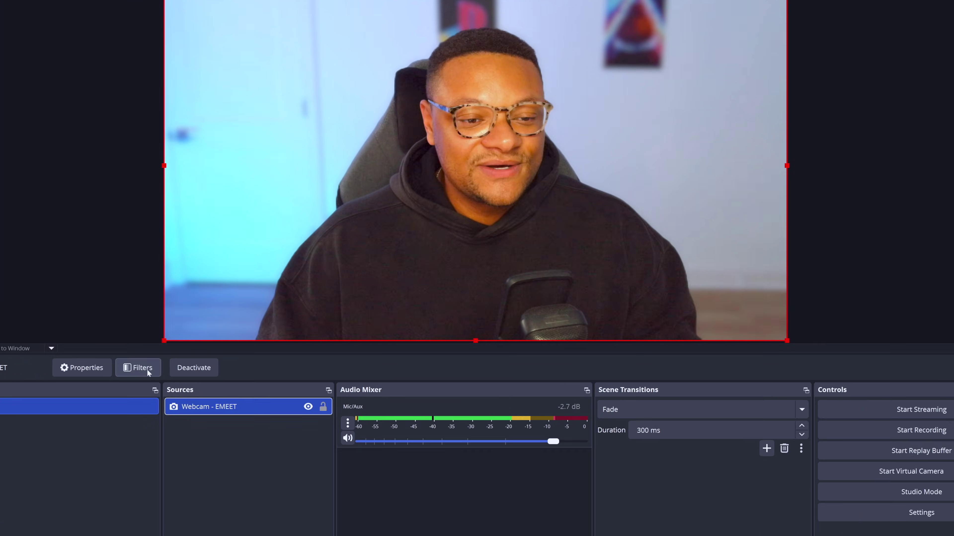
left_click(146, 369)
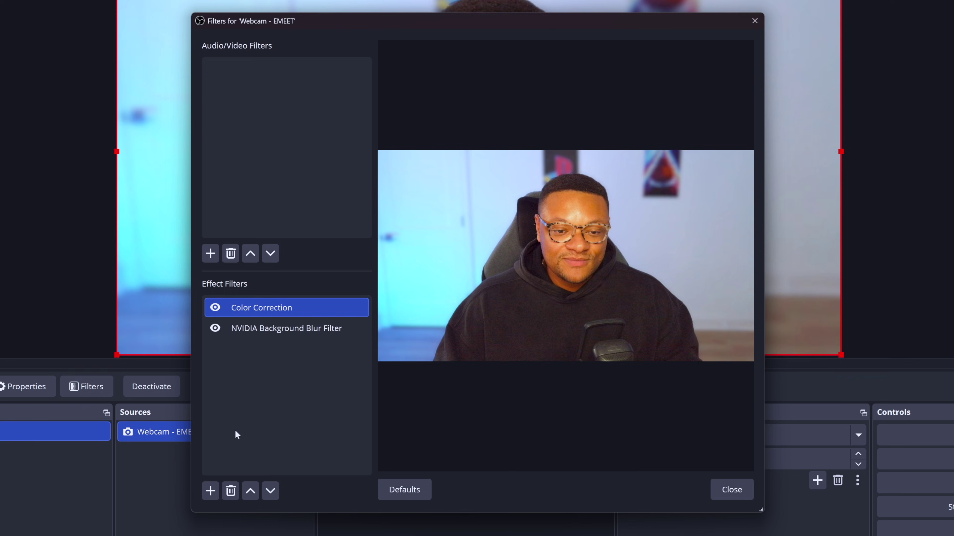
left_click(314, 307)
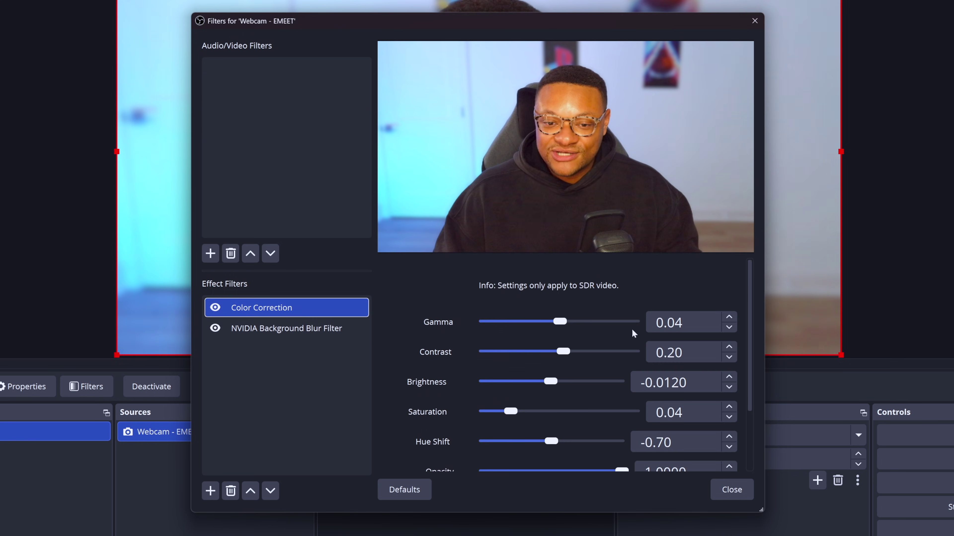
left_click_drag(749, 308, 750, 318)
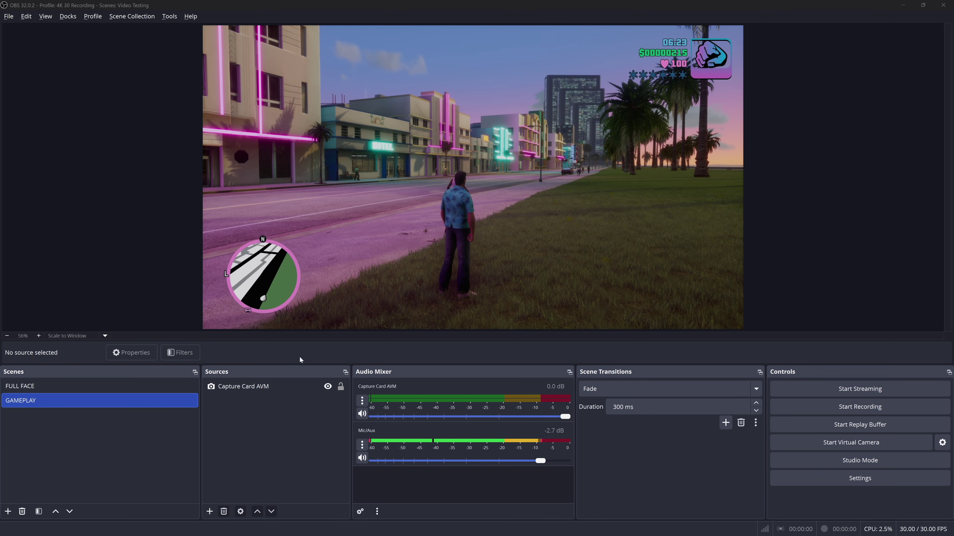
Select the Capture Card AVM source in the GAMEPLAY scene
left_click(287, 389)
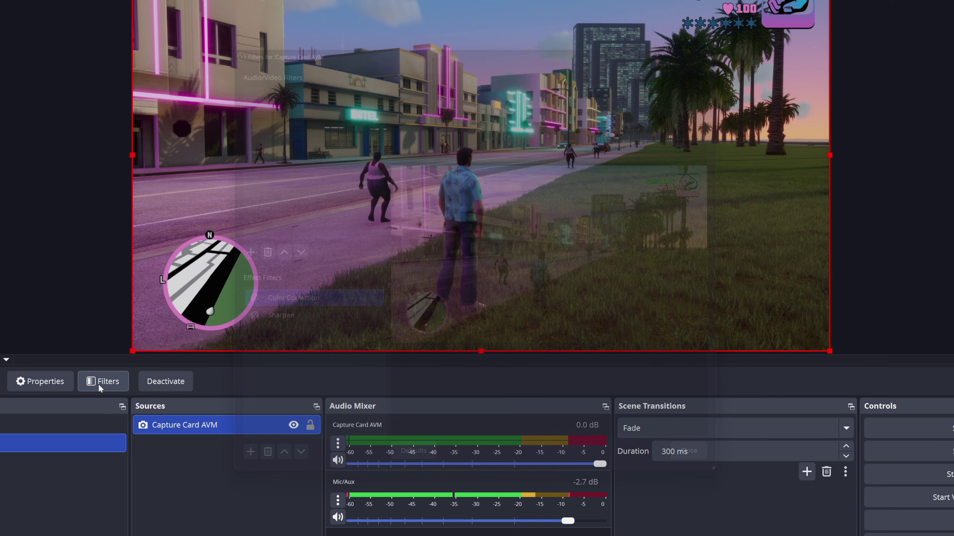
Open the Capture Card AVM filters and show Color Correction: Gamma -0.05, Contrast 0.30, Saturation 0.10
left_click(204, 251)
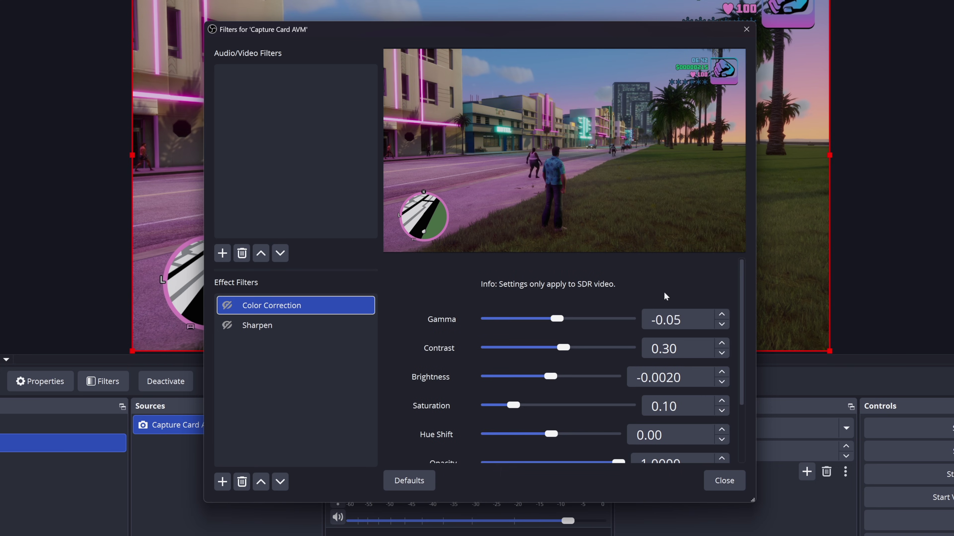
left_click_drag(740, 304, 738, 330)
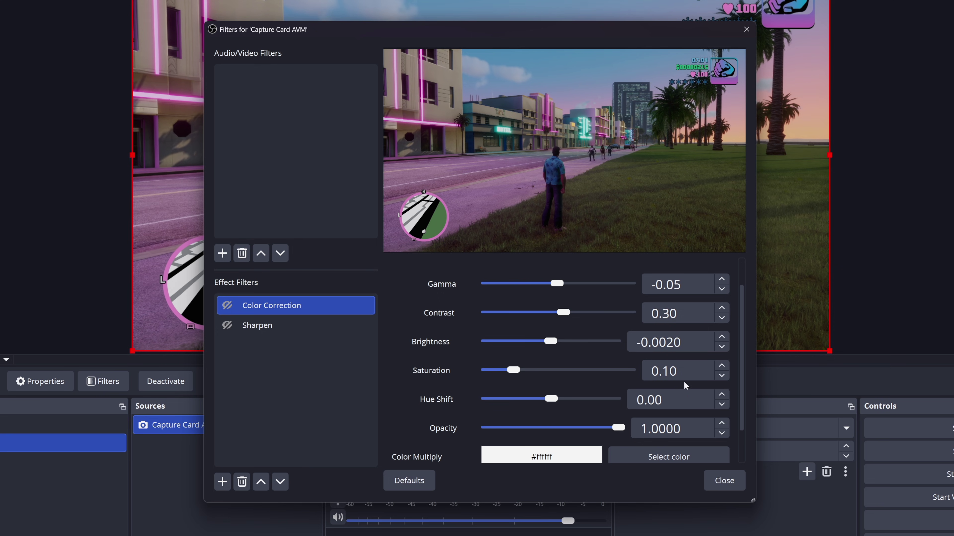
left_click(375, 350)
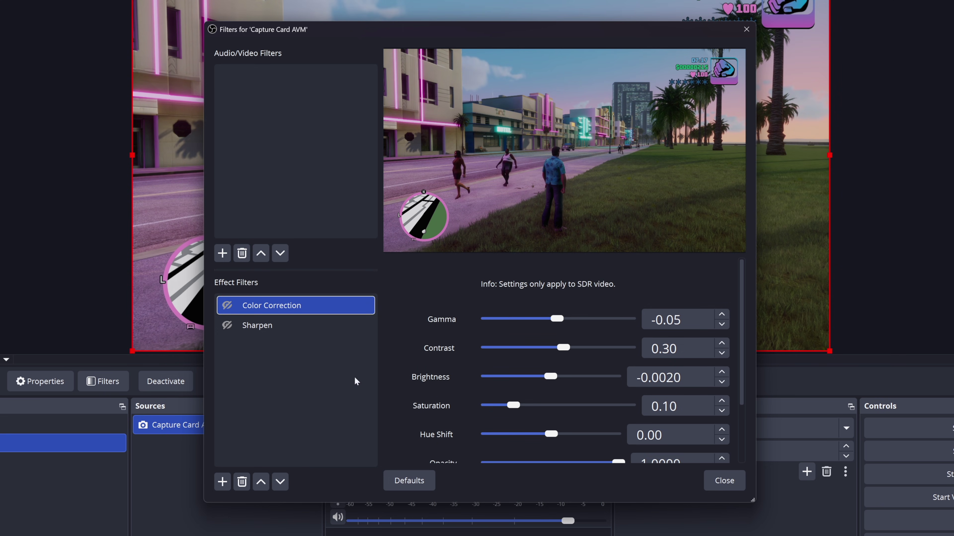
Check Sharpen at 0.05, enable the Color Correction filter, and close the capture card's filters
left_click(304, 330)
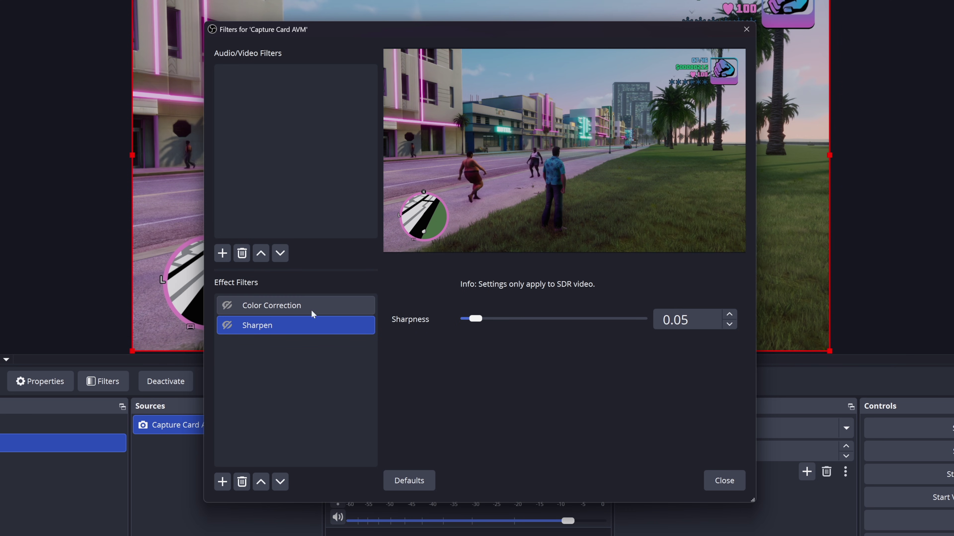
left_click(226, 308)
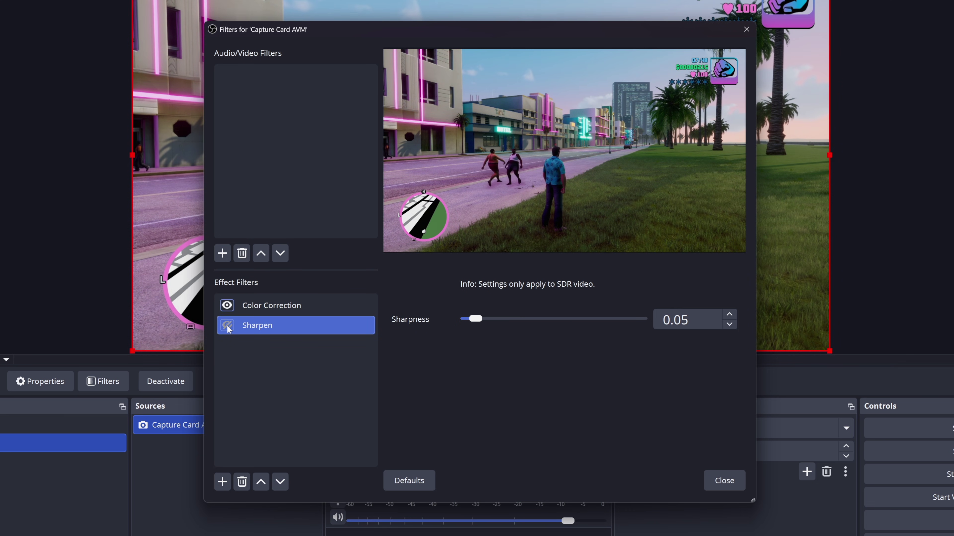
left_click(716, 489)
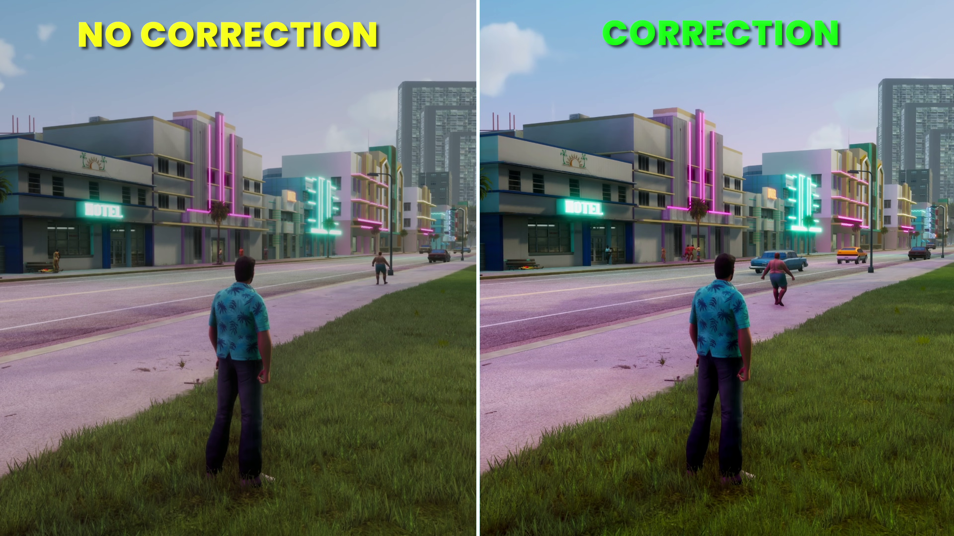